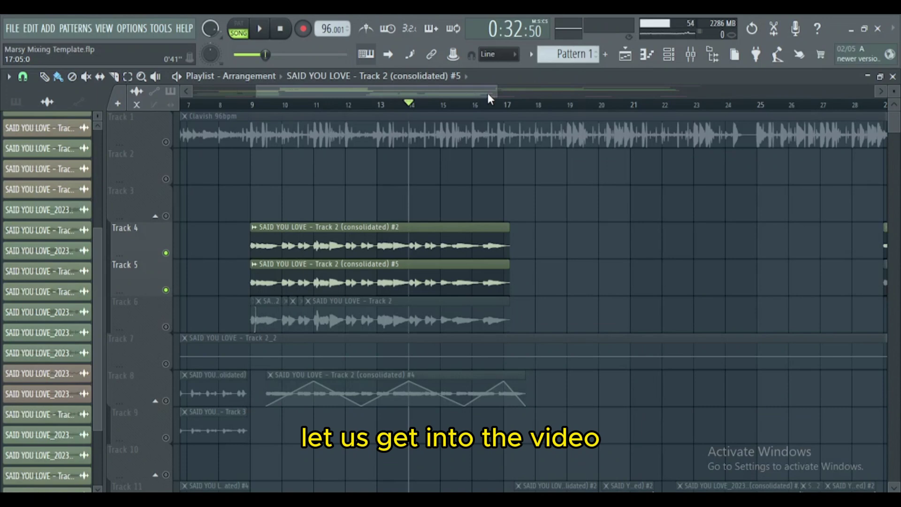
Zoom the playlist to bars 7–20 and play the vocals from bar 9
{"action": "left_click_drag", "start_coordinate": [492, 93], "coordinate": [406, 93]}
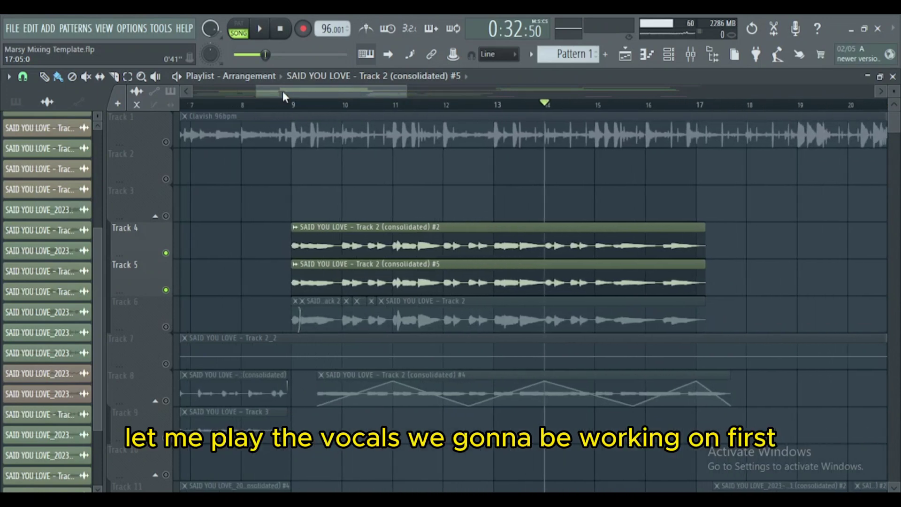
{"action": "left_click", "coordinate": [291, 106]}
{"action": "key", "text": "space"}
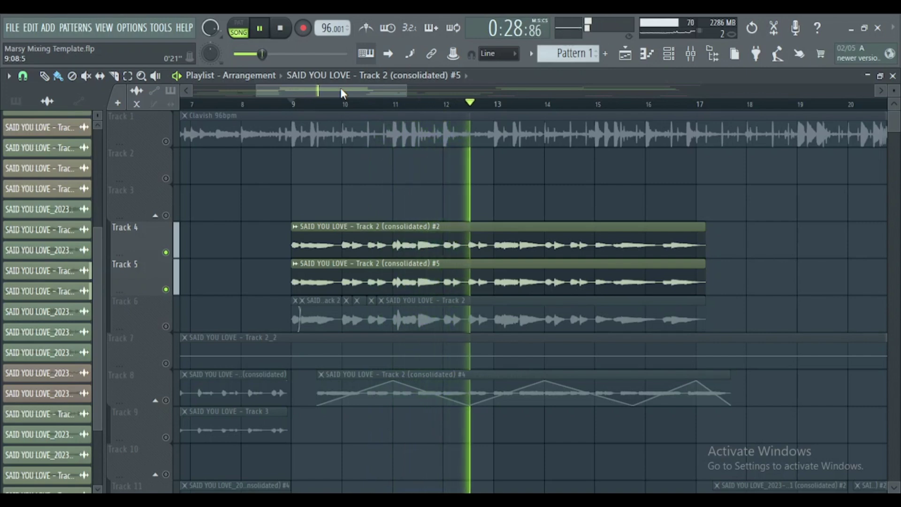
{"action": "key", "text": "space"}
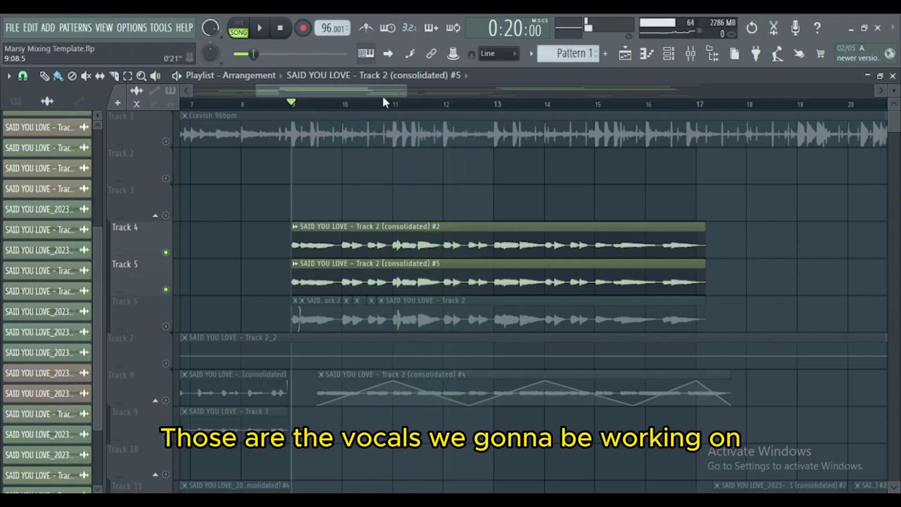
Delete the Track 5 vocal clip and set the playlist snap resolution
{"action": "right_click", "coordinate": [426, 279]}
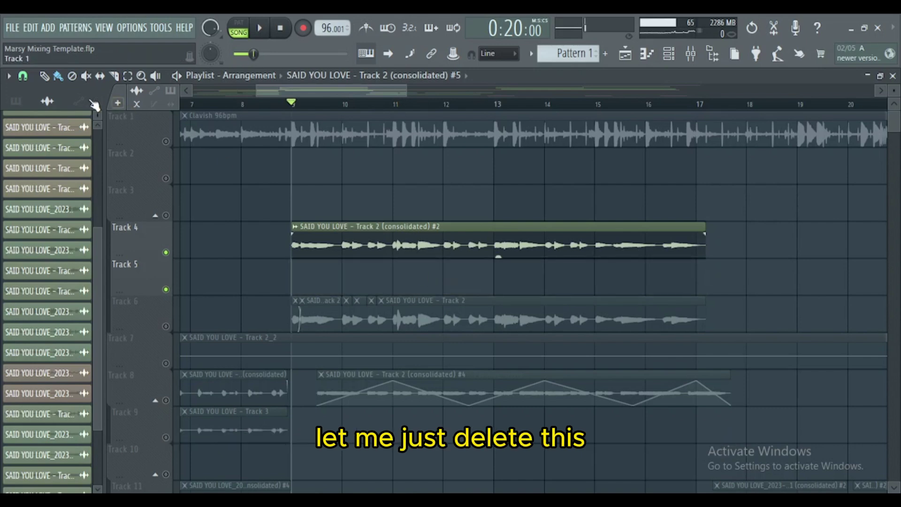
{"action": "left_click", "coordinate": [23, 75]}
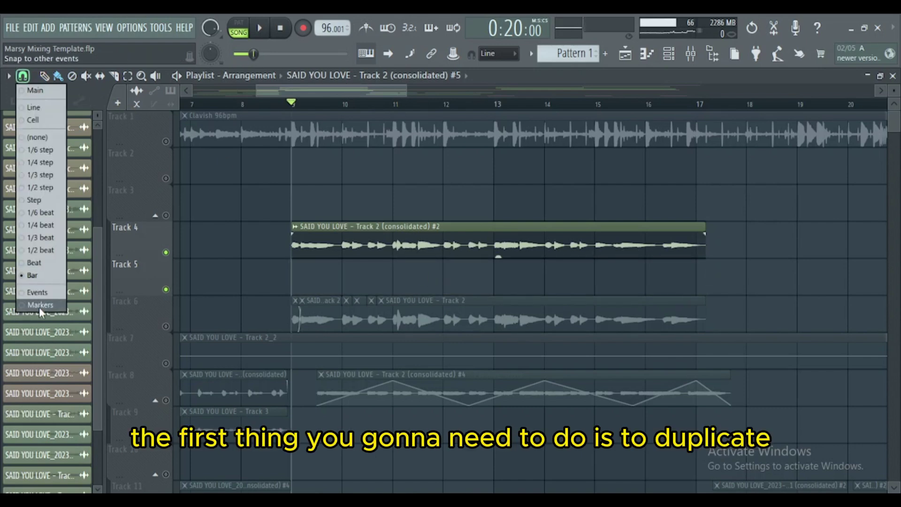
{"action": "left_click", "coordinate": [53, 271]}
Copy the Track 4 lead vocal clip onto Track 5 and make it unique
{"action": "left_click", "coordinate": [400, 236]}
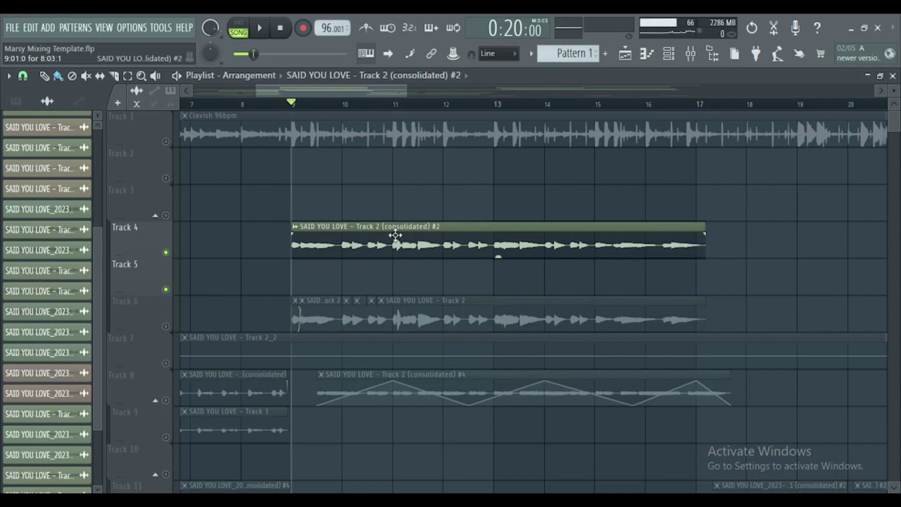
{"action": "left_click_drag", "start_coordinate": [396, 262], "coordinate": [396, 264]}
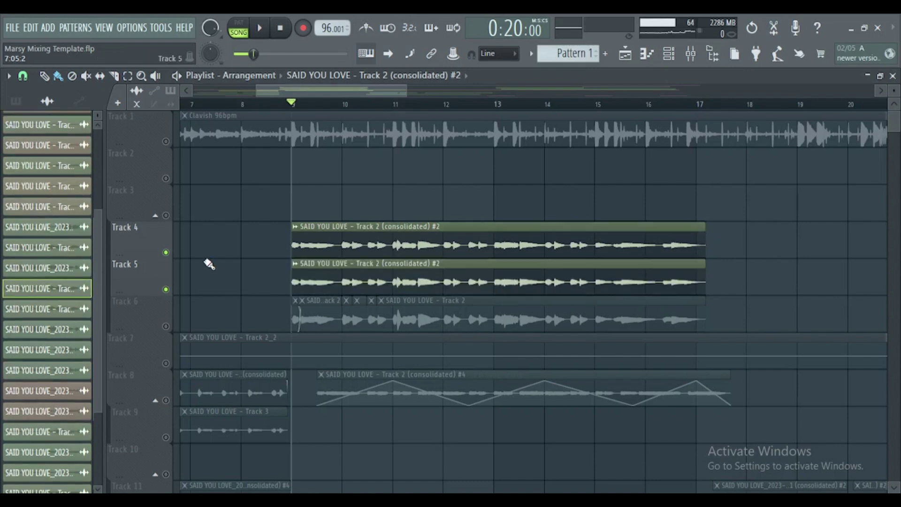
{"action": "left_click", "coordinate": [294, 264]}
{"action": "left_click", "coordinate": [324, 388]}
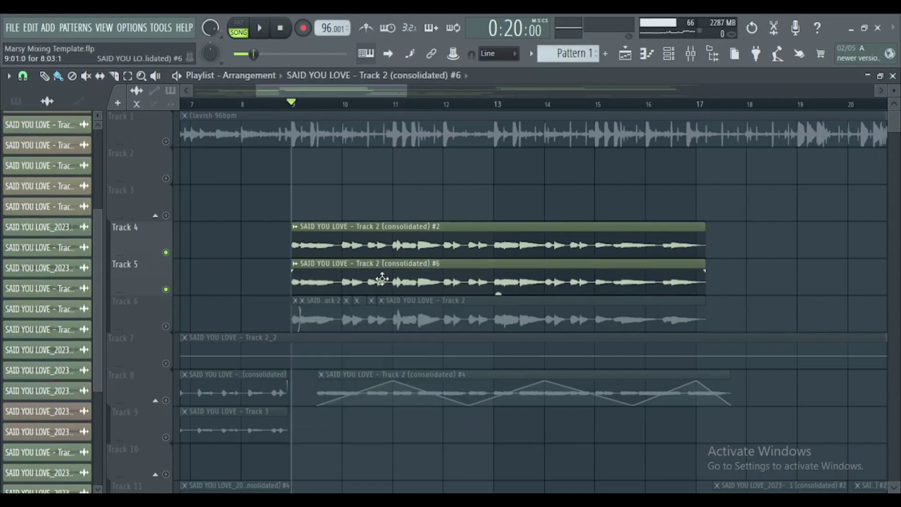
{"action": "left_click", "coordinate": [696, 54]}
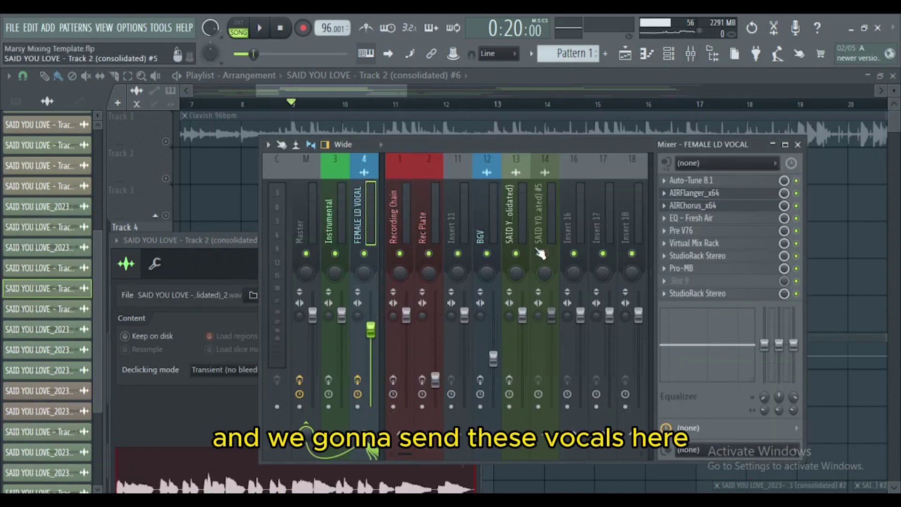
Route the selected duplicate vocal channel to mixer insert 14
{"action": "left_click", "coordinate": [540, 220]}
{"action": "right_click", "coordinate": [542, 221]}
{"action": "mouse_move", "coordinate": [599, 247]}
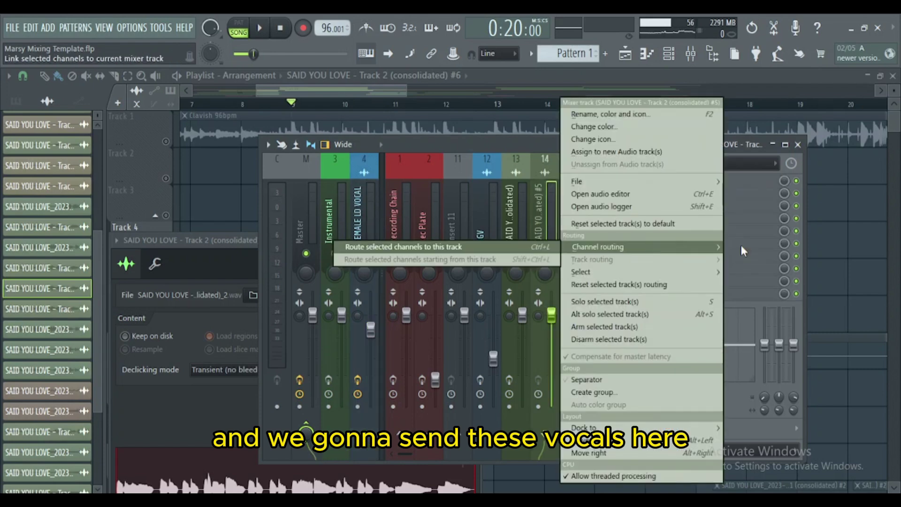
{"action": "left_click", "coordinate": [462, 249]}
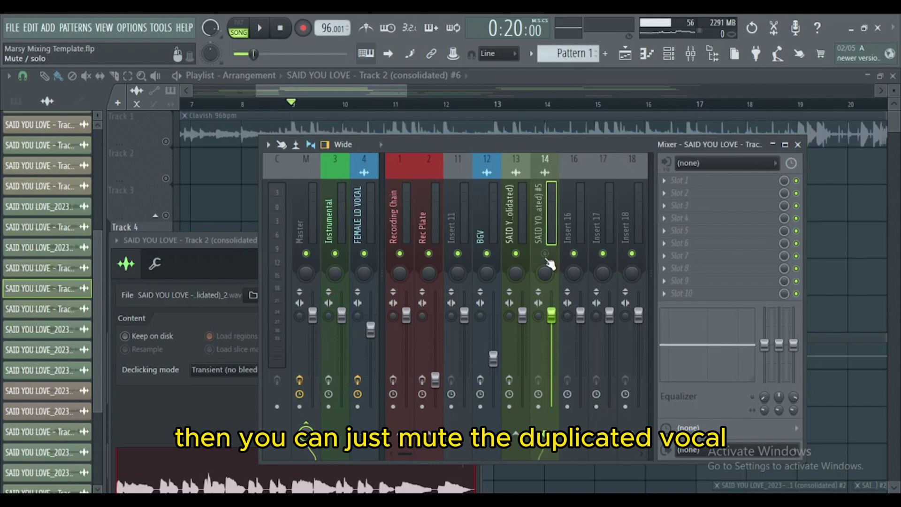
Rename mixer insert 14 to 'Duplicate'
{"action": "right_click", "coordinate": [538, 238]}
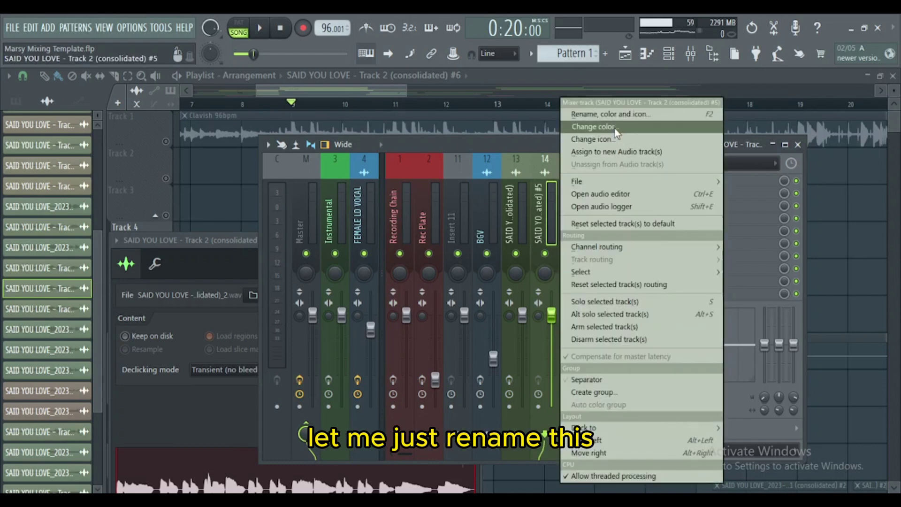
{"action": "left_click", "coordinate": [605, 117]}
{"action": "key", "text": "BackSpace"}
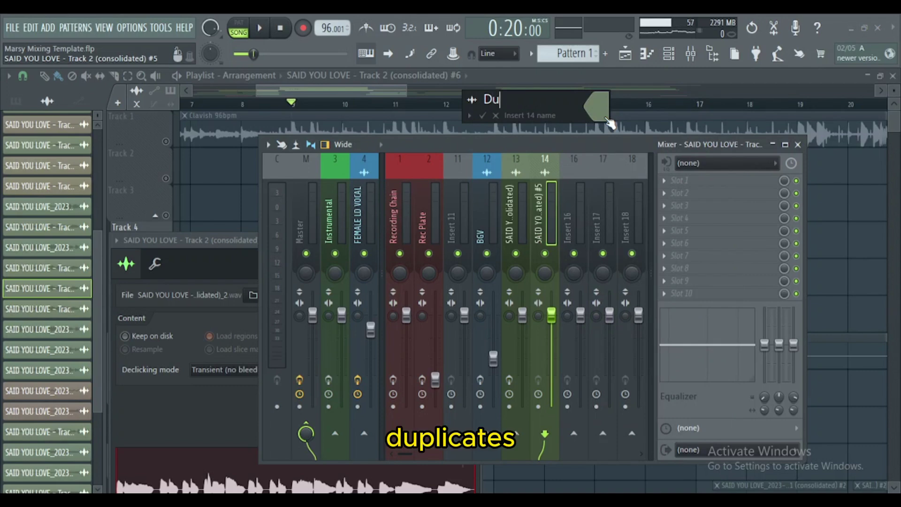
{"action": "type", "text": "Duplicate"}
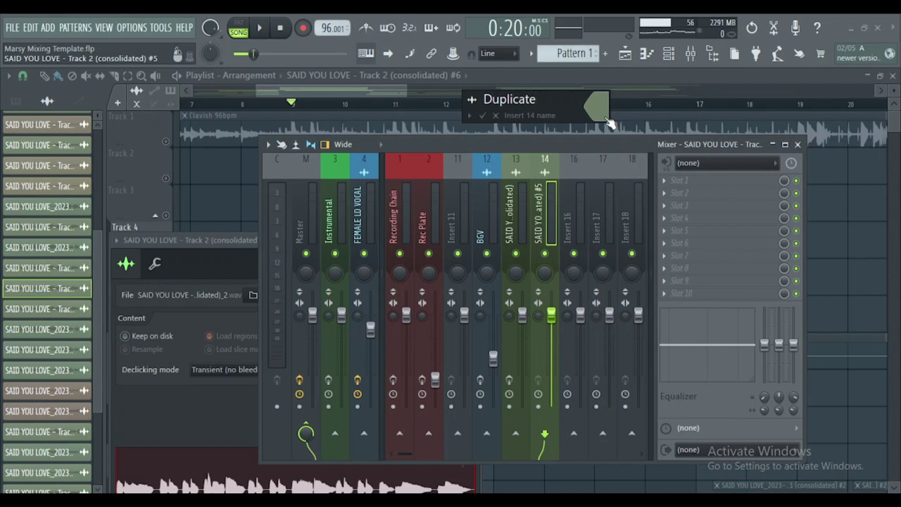
{"action": "key", "text": "Return"}
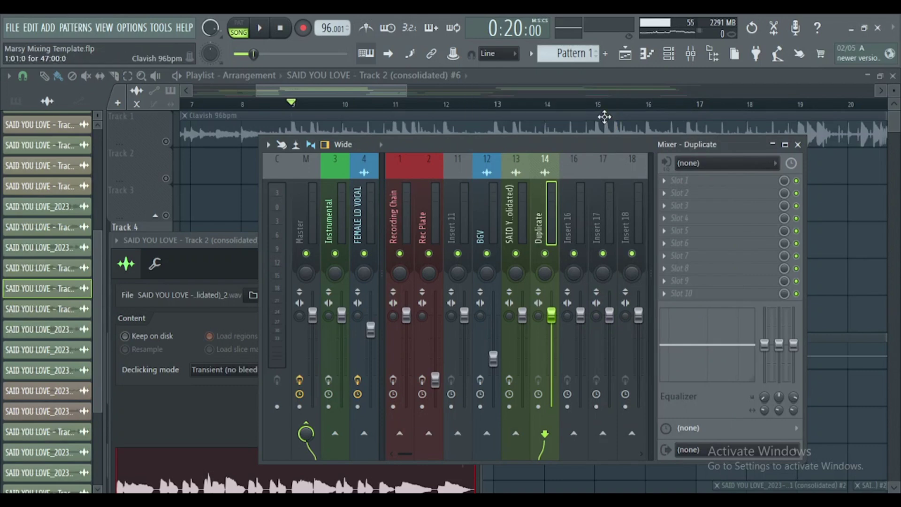
Load Fruity Parametric EQ 2 into an empty effect slot on the FEMALE LD VOCAL insert
{"action": "left_click", "coordinate": [362, 218]}
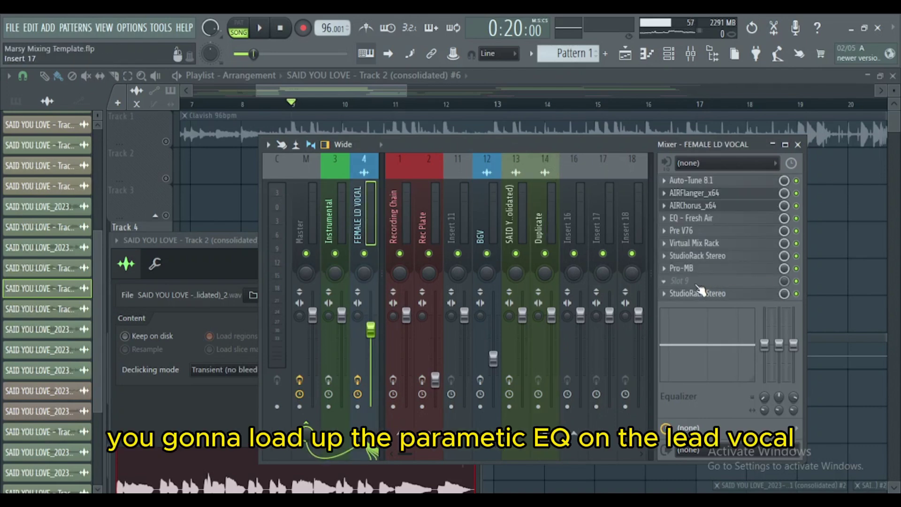
{"action": "left_click", "coordinate": [669, 282]}
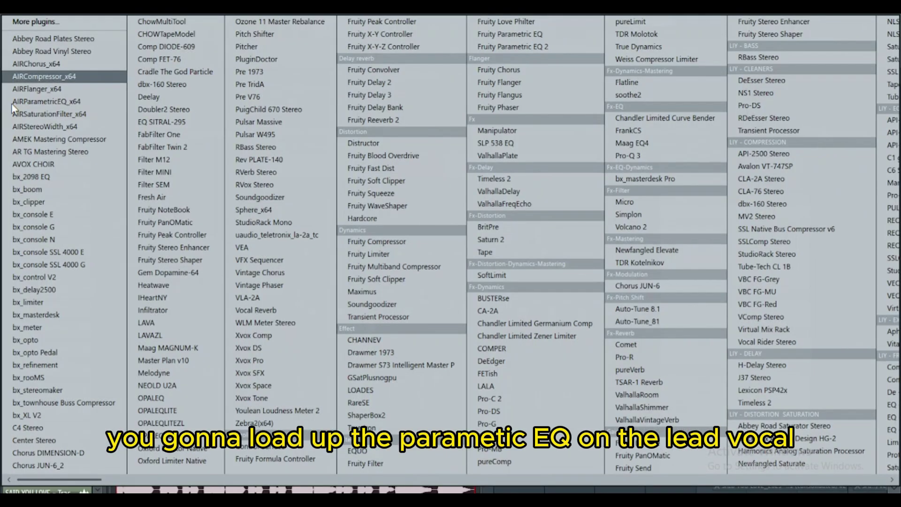
{"action": "left_click", "coordinate": [435, 53]}
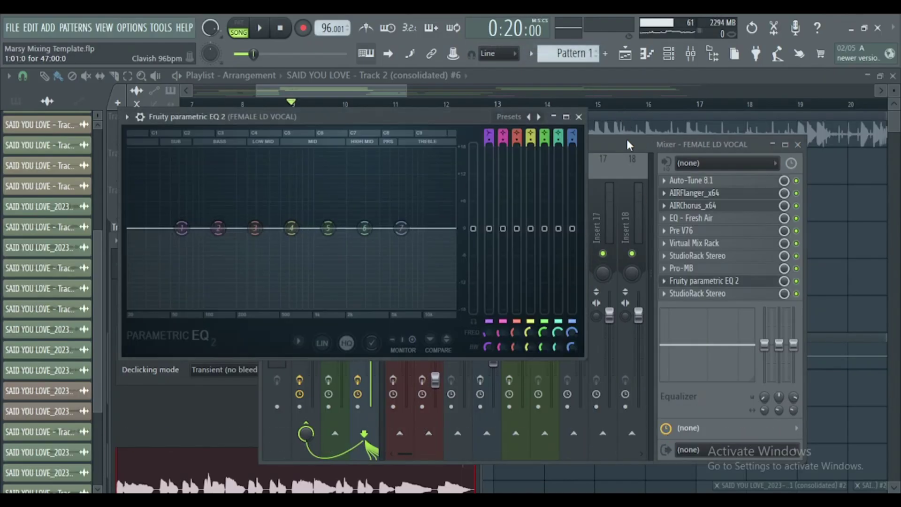
{"action": "left_click", "coordinate": [626, 138]}
{"action": "left_click", "coordinate": [546, 235]}
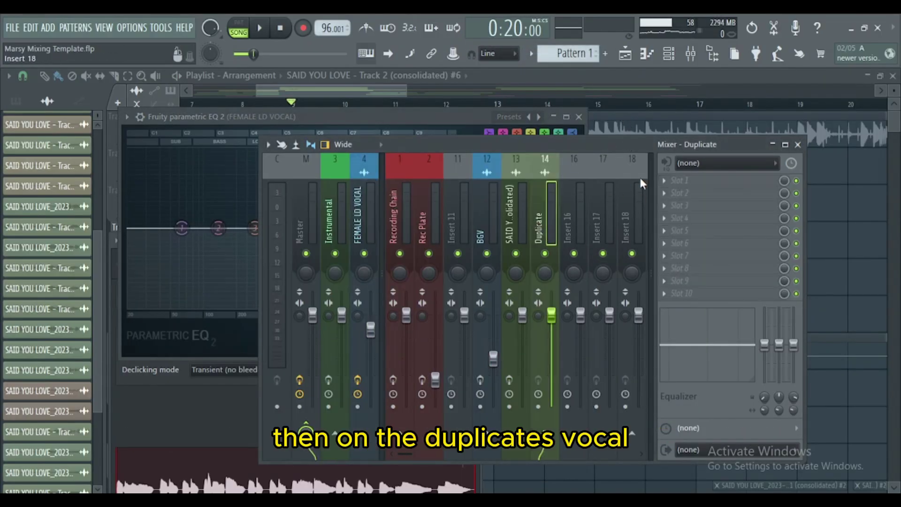
Load Fruity Peak Controller into the Duplicate insert's first effect slot
{"action": "left_click", "coordinate": [672, 188]}
{"action": "key", "text": "Escape"}
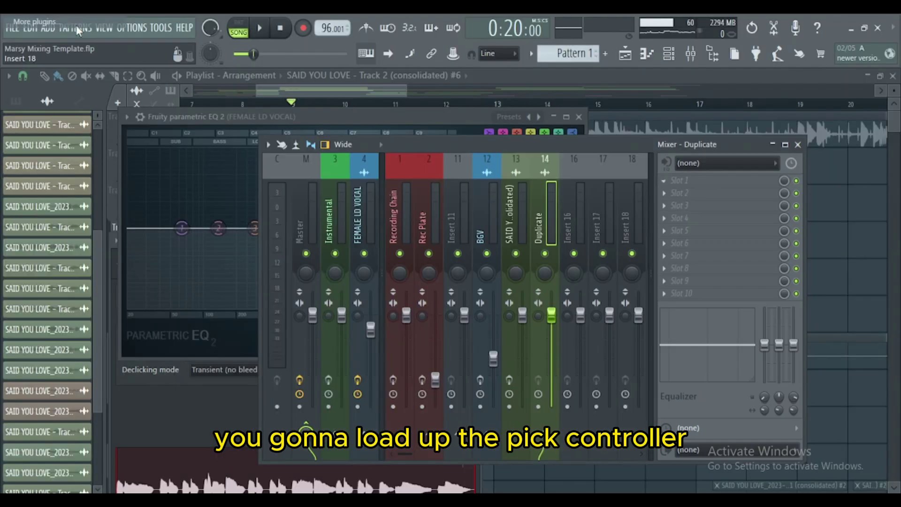
{"action": "left_click", "coordinate": [662, 179]}
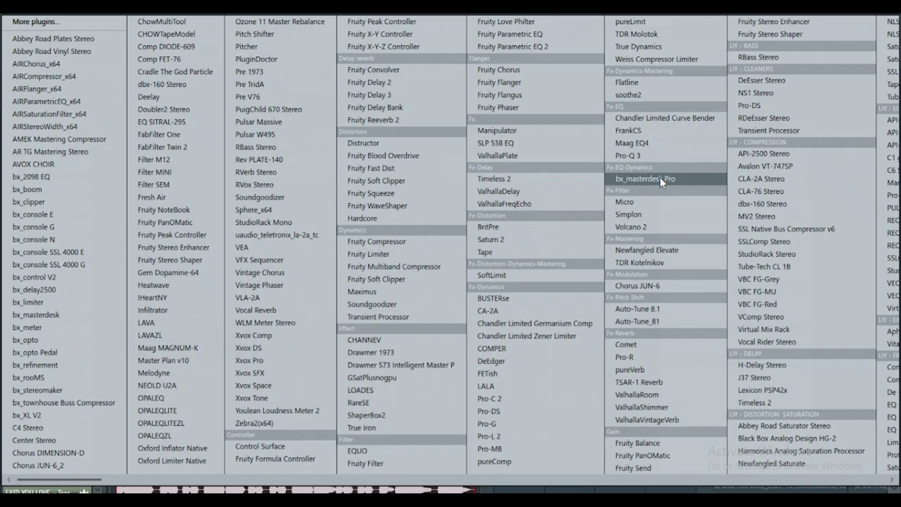
{"action": "left_click", "coordinate": [406, 21]}
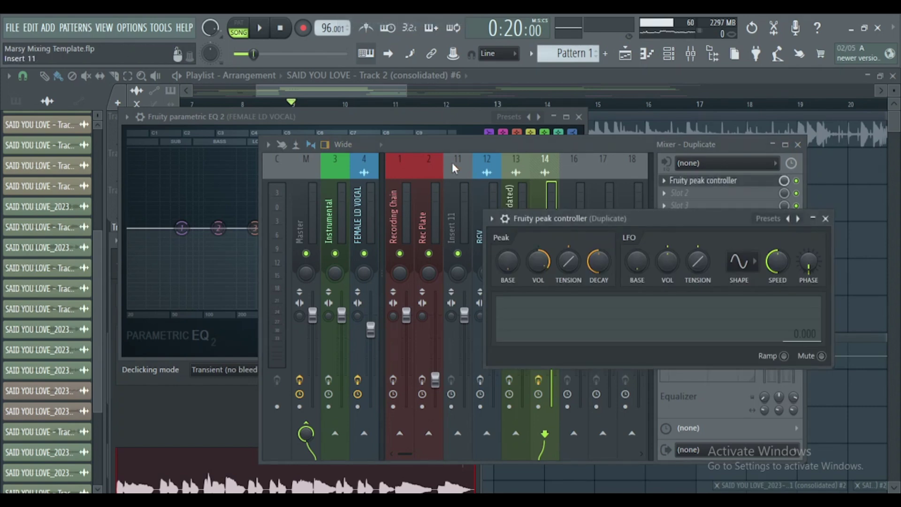
{"action": "left_click_drag", "start_coordinate": [512, 145], "coordinate": [499, 145]}
{"action": "left_click", "coordinate": [343, 215]}
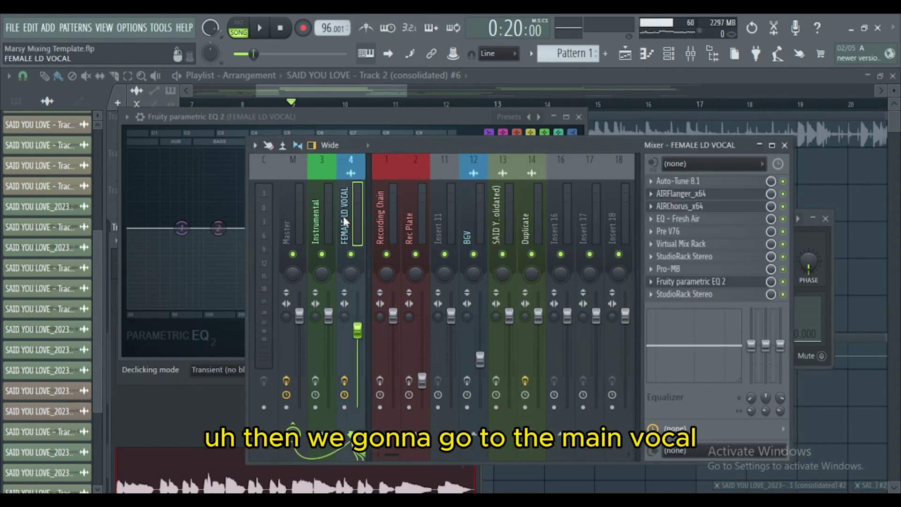
Link Parametric EQ 2 band 1 level to 'Peak ctrl - Peak' with an Inverted mapping formula
{"action": "left_click", "coordinate": [730, 283]}
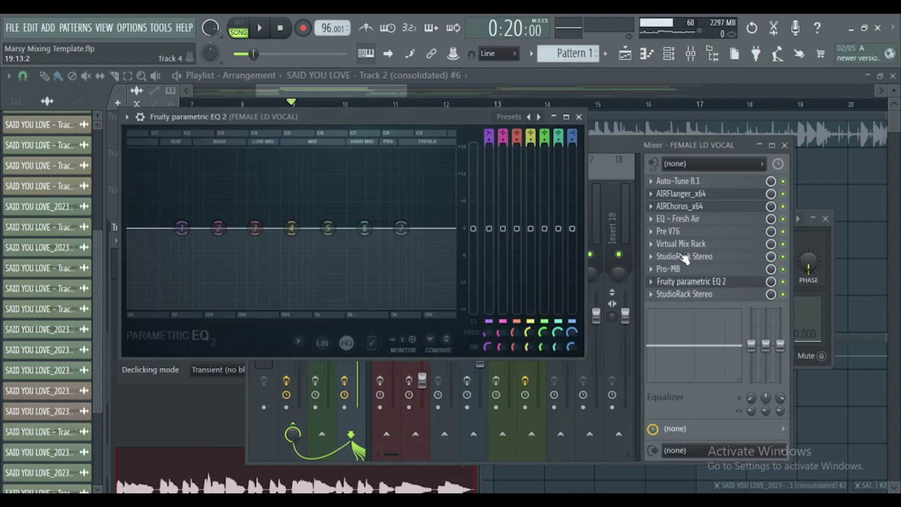
{"action": "left_click_drag", "start_coordinate": [303, 116], "coordinate": [412, 115]}
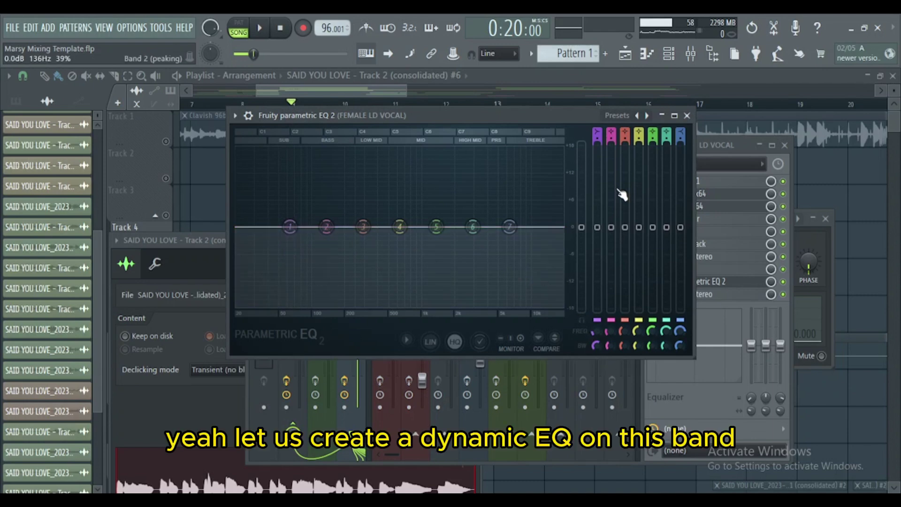
{"action": "right_click", "coordinate": [601, 237]}
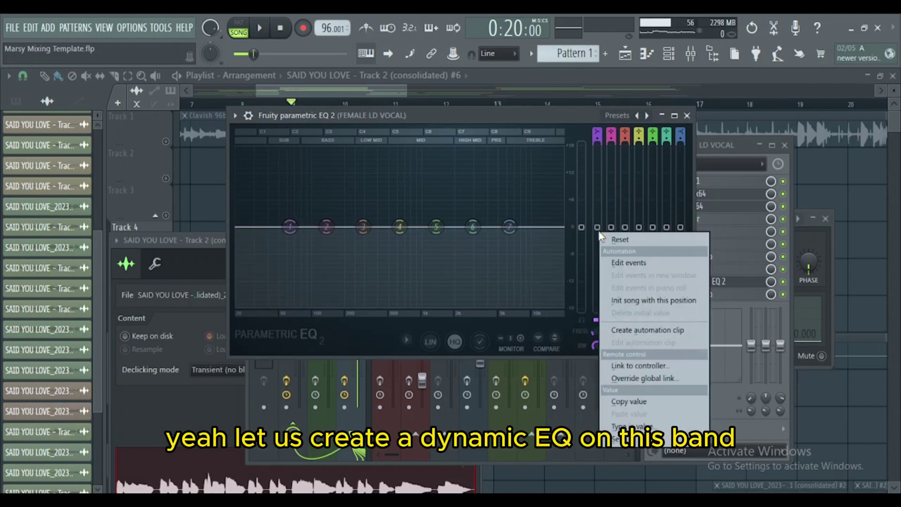
{"action": "left_click", "coordinate": [638, 365]}
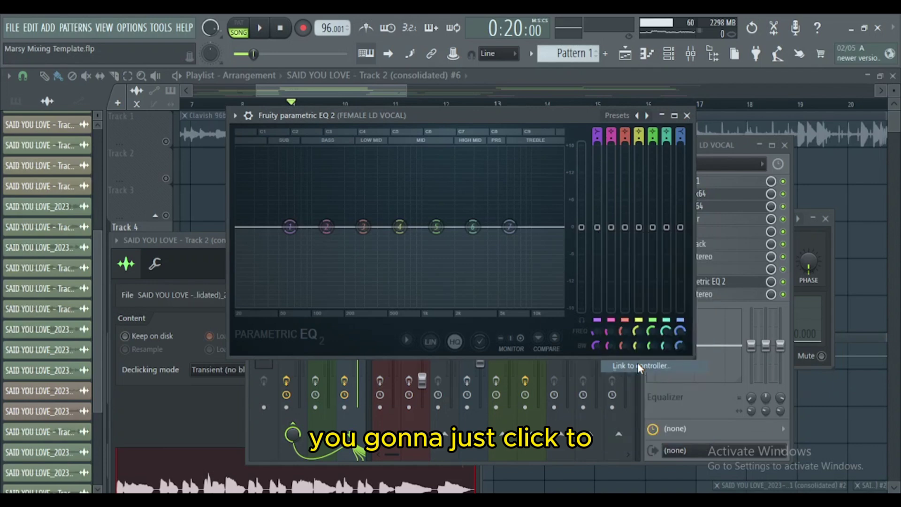
{"action": "left_click", "coordinate": [424, 239]}
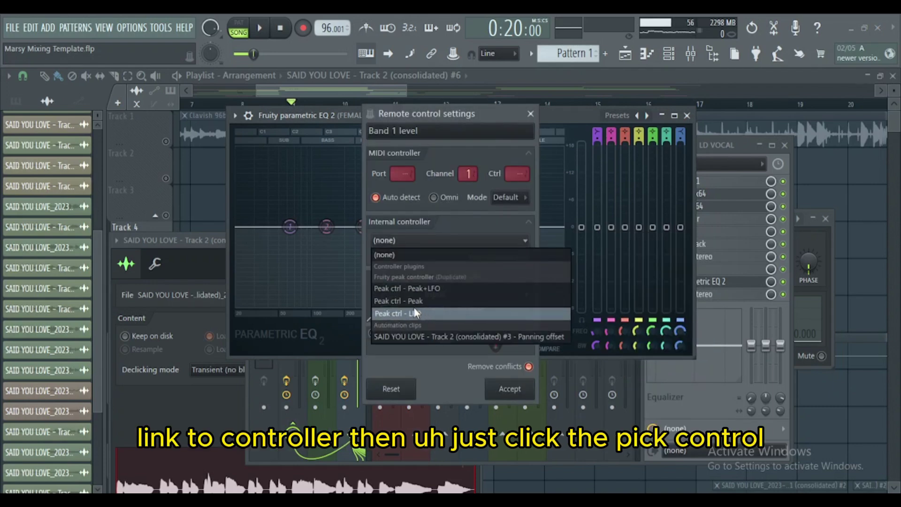
{"action": "left_click", "coordinate": [428, 301]}
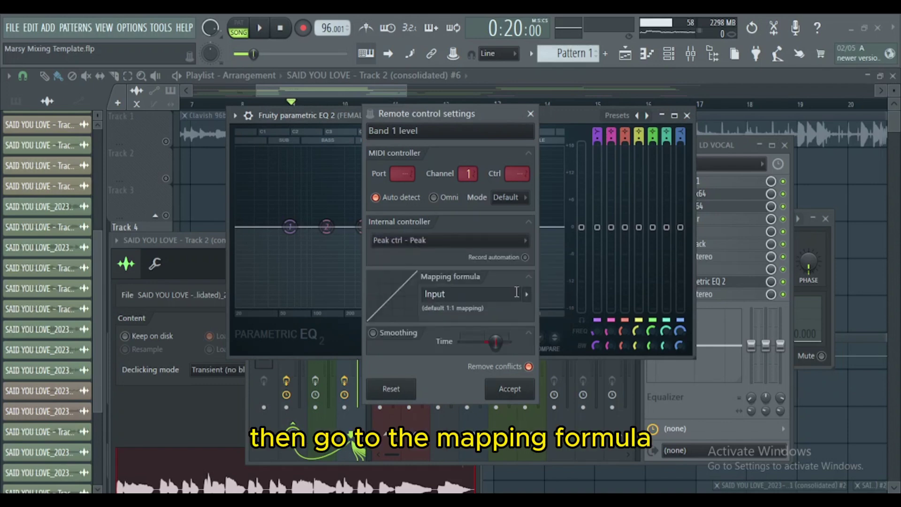
{"action": "left_click", "coordinate": [526, 296]}
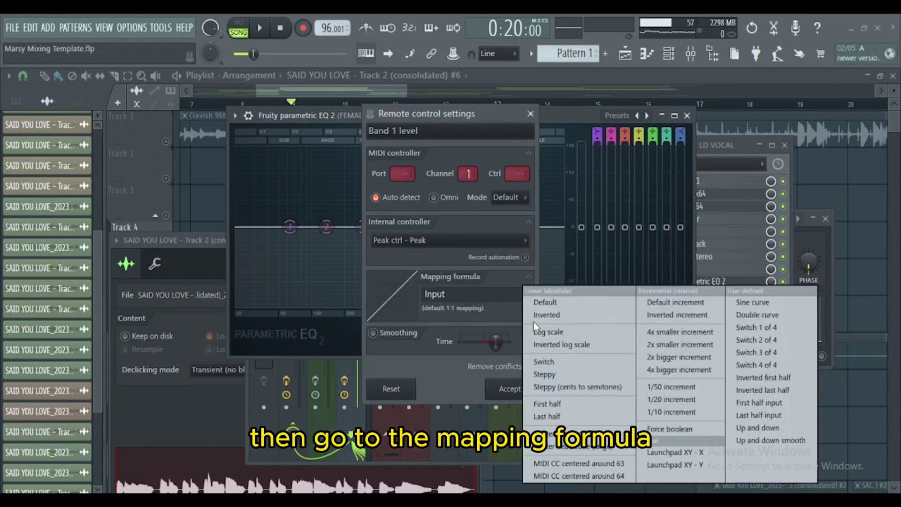
{"action": "left_click", "coordinate": [556, 316]}
{"action": "left_click", "coordinate": [503, 388]}
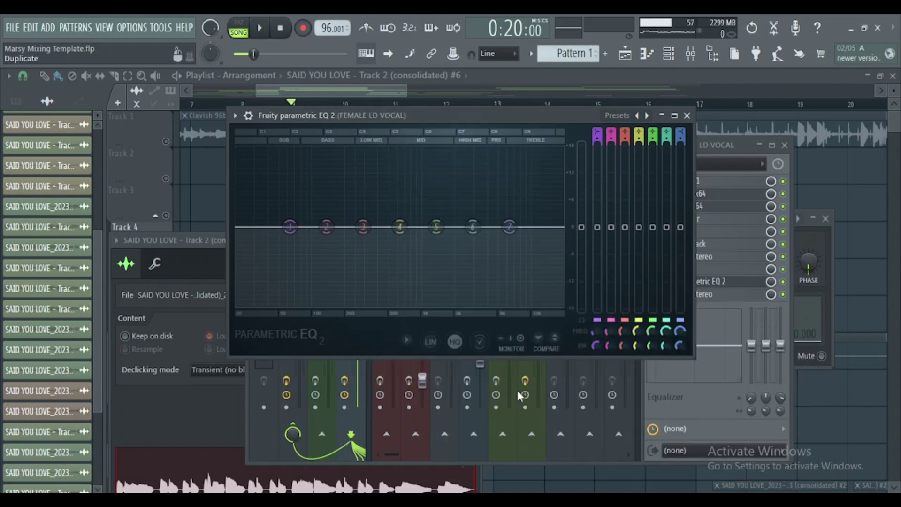
Play the song briefly to watch EQ band 1 follow the vocal peaks
{"action": "left_click", "coordinate": [261, 31]}
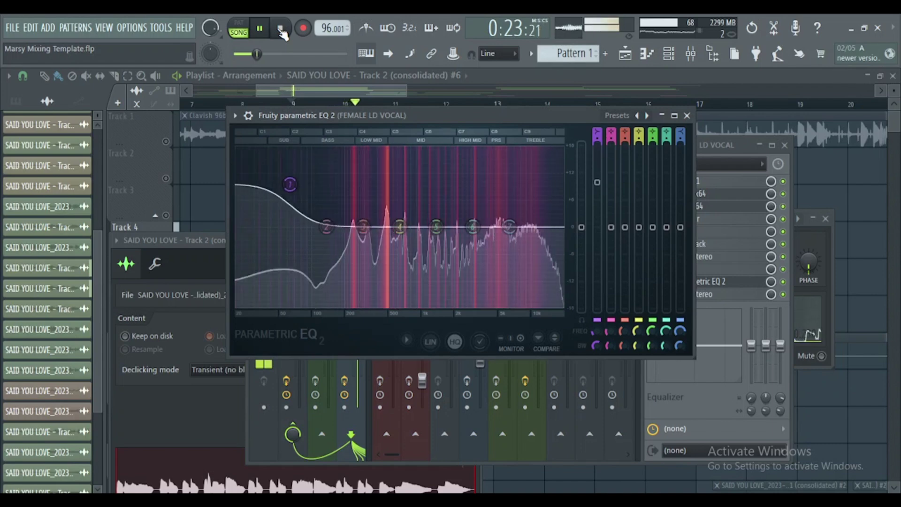
{"action": "left_click", "coordinate": [281, 30]}
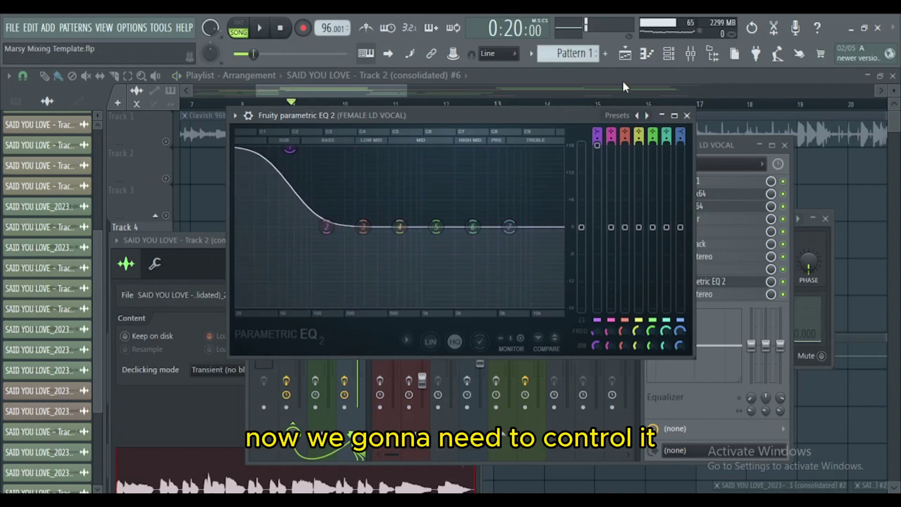
{"action": "left_click", "coordinate": [817, 245]}
Raise the peak controller's Decay and Base levels
{"action": "mouse_move", "coordinate": [633, 215]}
{"action": "left_mouse_down"}
{"action": "mouse_move", "coordinate": [668, 182]}
{"action": "mouse_move", "coordinate": [639, 214]}
{"action": "mouse_move", "coordinate": [639, 232]}
{"action": "left_mouse_up"}
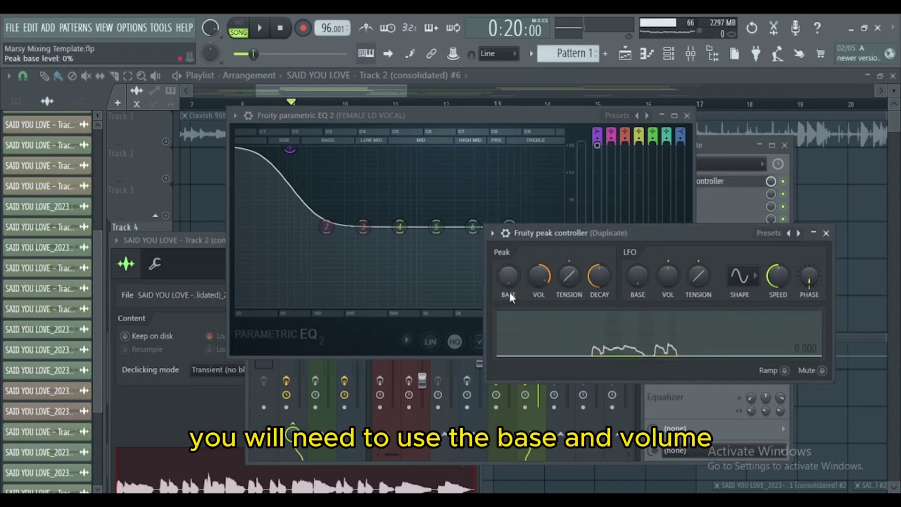
{"action": "left_click_drag", "start_coordinate": [599, 276], "coordinate": [602, 299]}
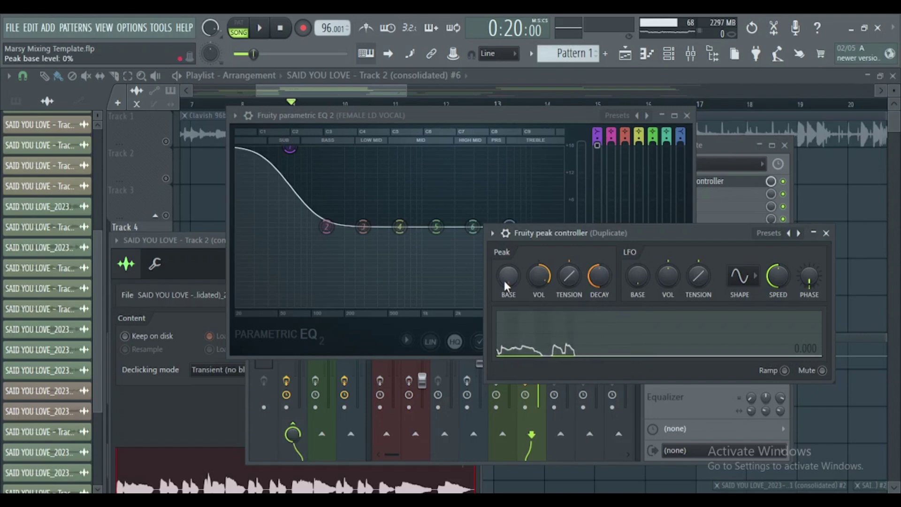
{"action": "left_click_drag", "start_coordinate": [508, 277], "coordinate": [508, 249]}
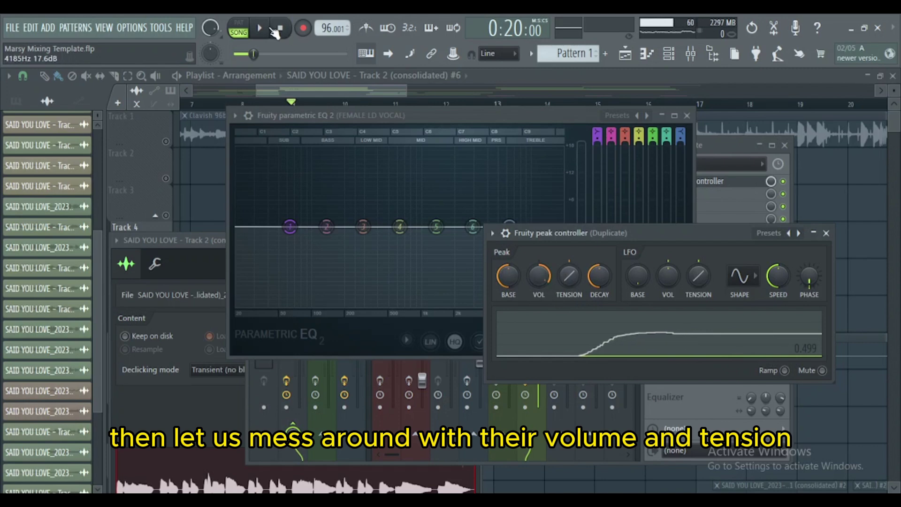
Lower the peak controller's Tension while listening to the song play
{"action": "key", "text": "space"}
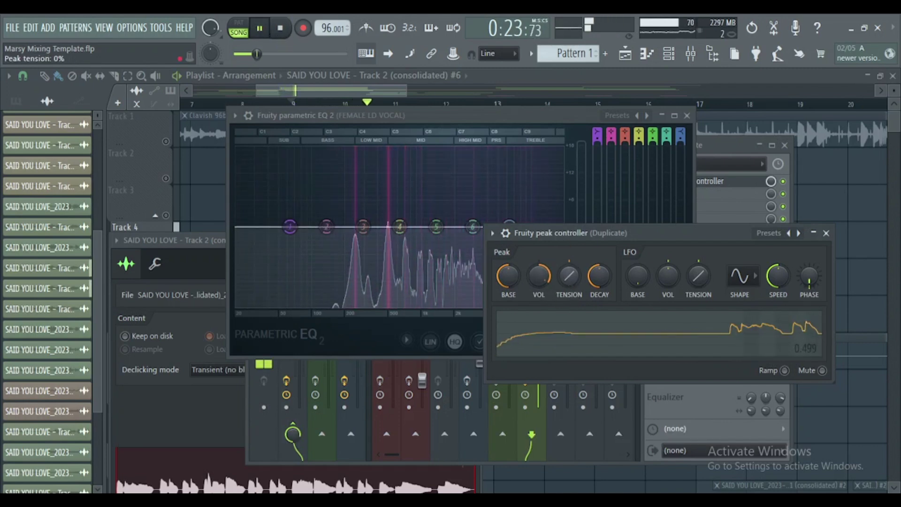
{"action": "mouse_move", "coordinate": [569, 277]}
{"action": "left_mouse_down"}
{"action": "mouse_move", "coordinate": [571, 286]}
{"action": "mouse_move", "coordinate": [570, 277]}
{"action": "left_mouse_up"}
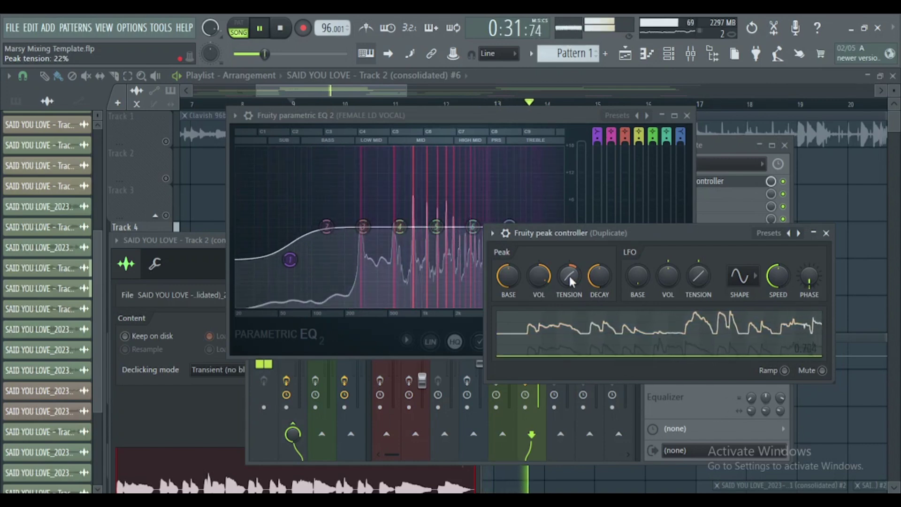
{"action": "key", "text": "space"}
Open the Duplicate's peak controller and place the lead vocal EQ window down-left beside it
{"action": "left_click", "coordinate": [713, 149]}
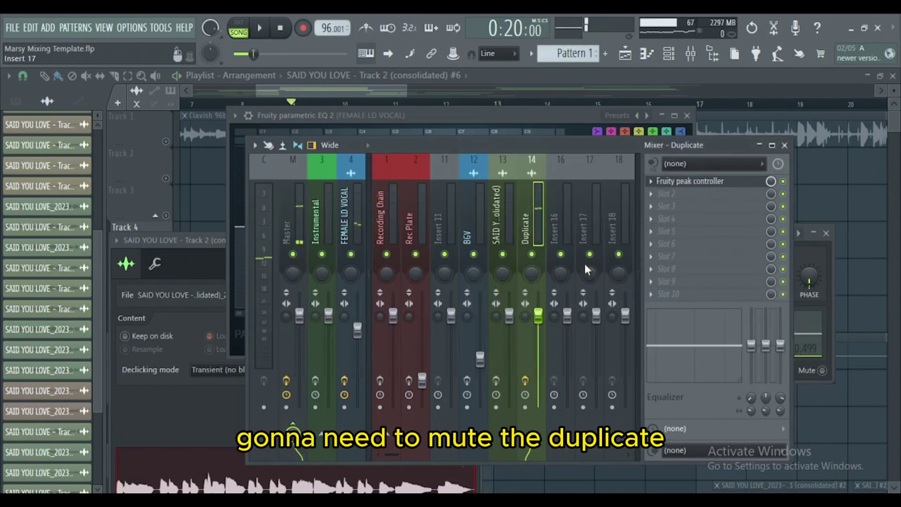
{"action": "left_click", "coordinate": [691, 182]}
{"action": "key", "text": "space"}
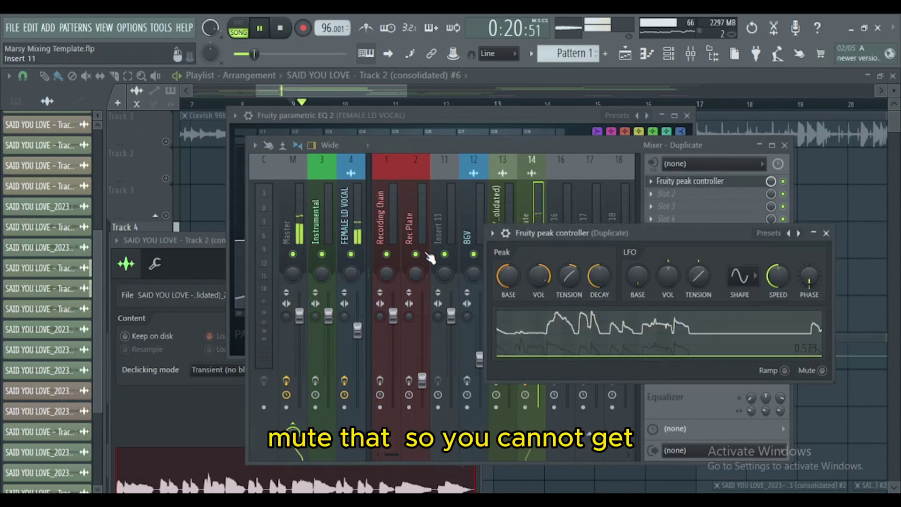
{"action": "left_click", "coordinate": [399, 113]}
{"action": "key", "text": "space"}
{"action": "left_click_drag", "start_coordinate": [463, 114], "coordinate": [325, 162]}
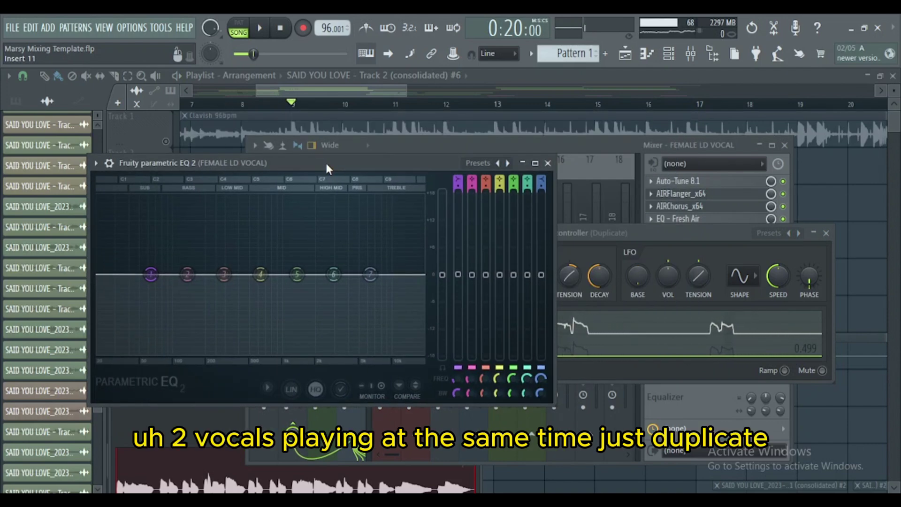
{"action": "left_click", "coordinate": [624, 235]}
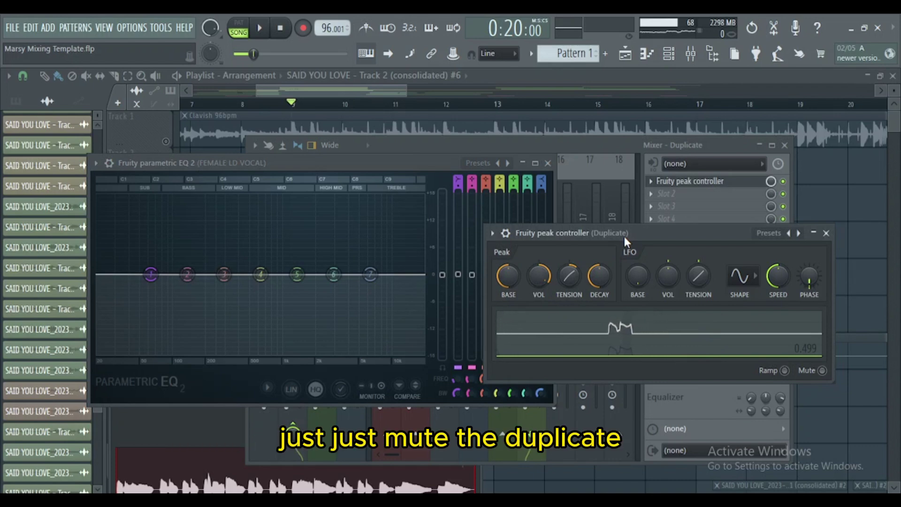
{"action": "key", "text": "space"}
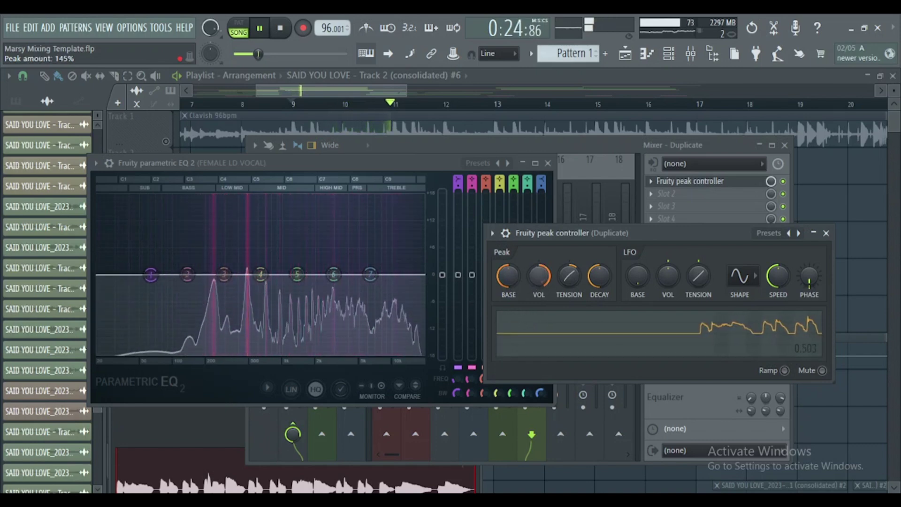
Reshape EQ band 1 near 90 Hz with 37% bandwidth and order 2, checking it during playback
{"action": "left_click", "coordinate": [392, 216]}
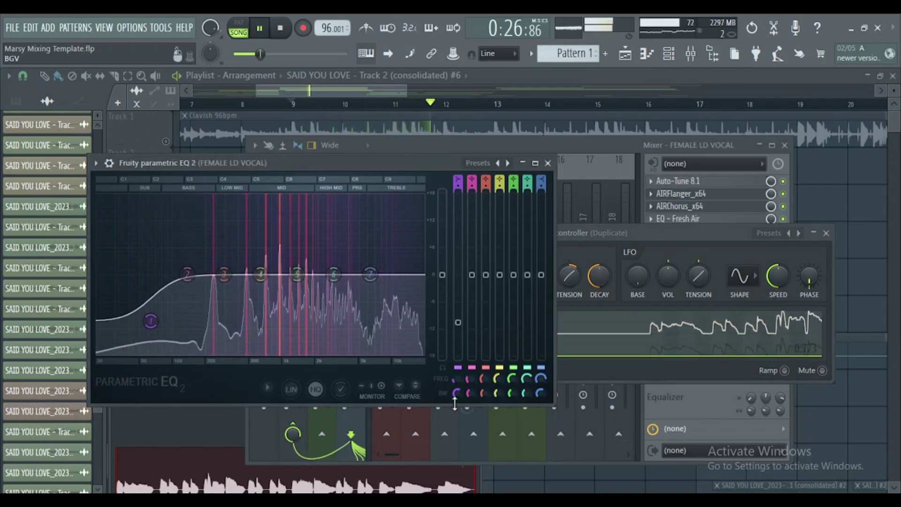
{"action": "key", "text": "space"}
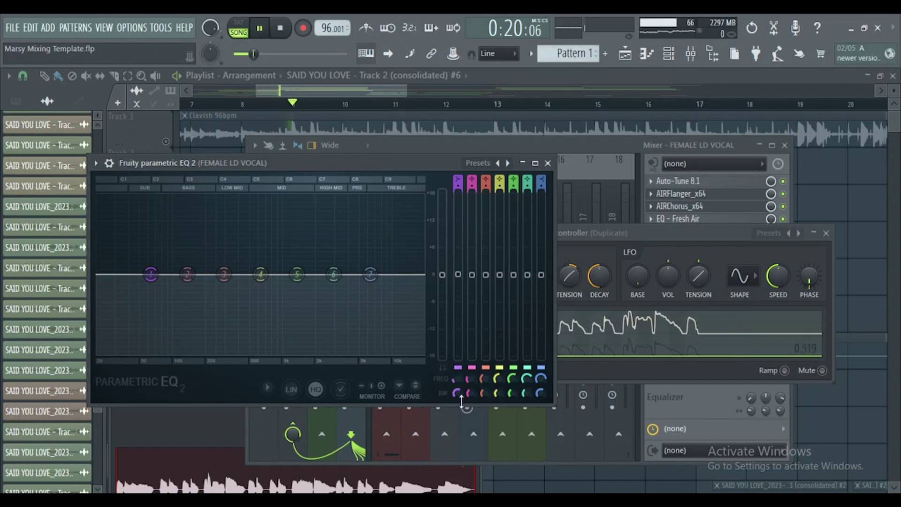
{"action": "key", "text": "space"}
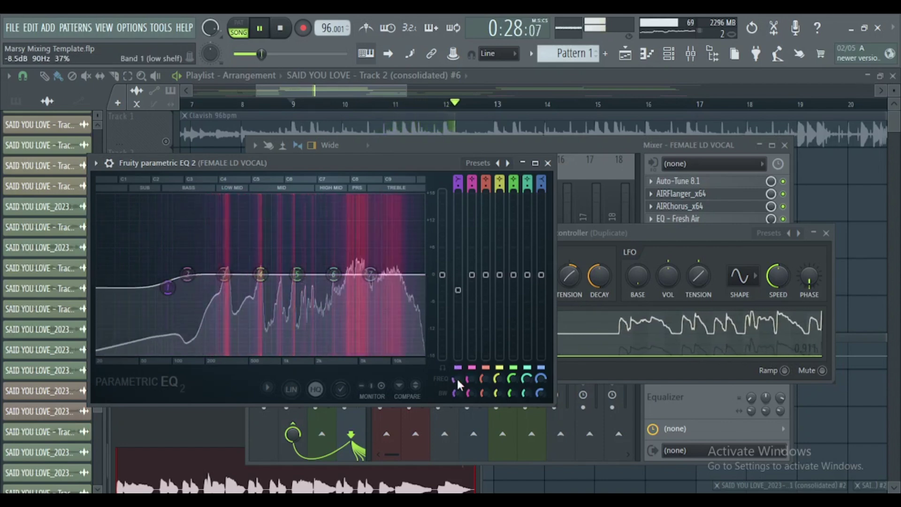
{"action": "key", "text": "space"}
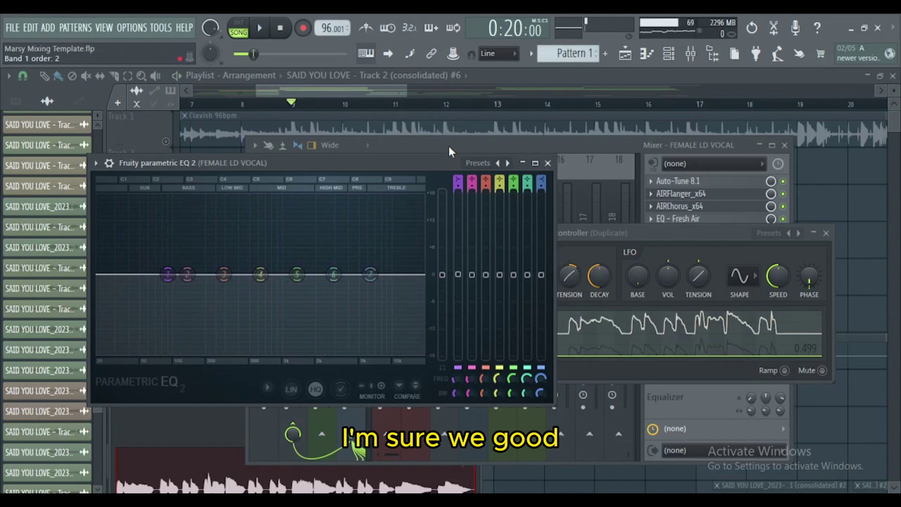
{"action": "left_click", "coordinate": [449, 146]}
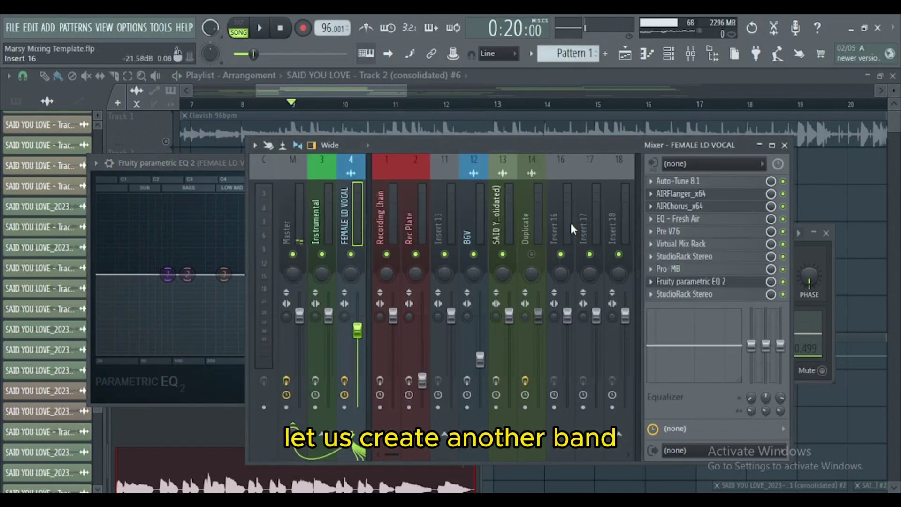
Add a second Fruity Peak Controller to the Duplicate insert
{"action": "left_click", "coordinate": [527, 222]}
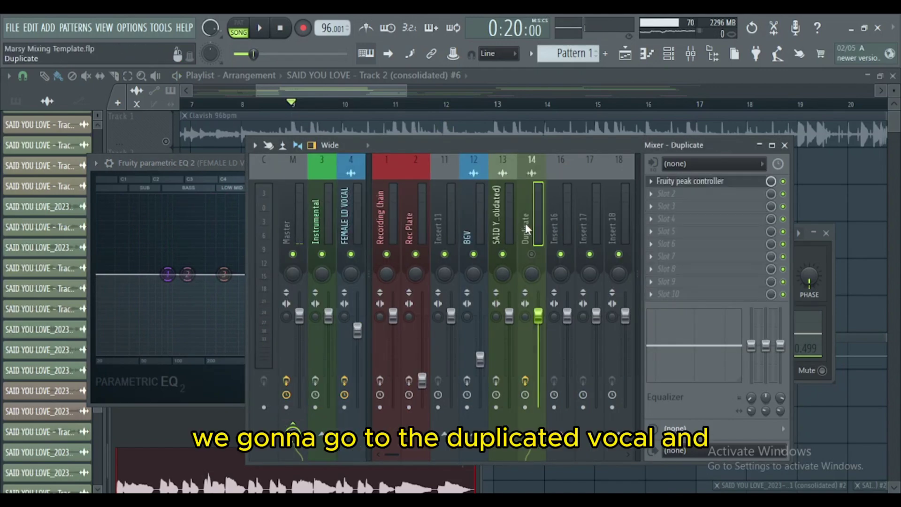
{"action": "left_click", "coordinate": [653, 197]}
{"action": "left_click", "coordinate": [401, 27]}
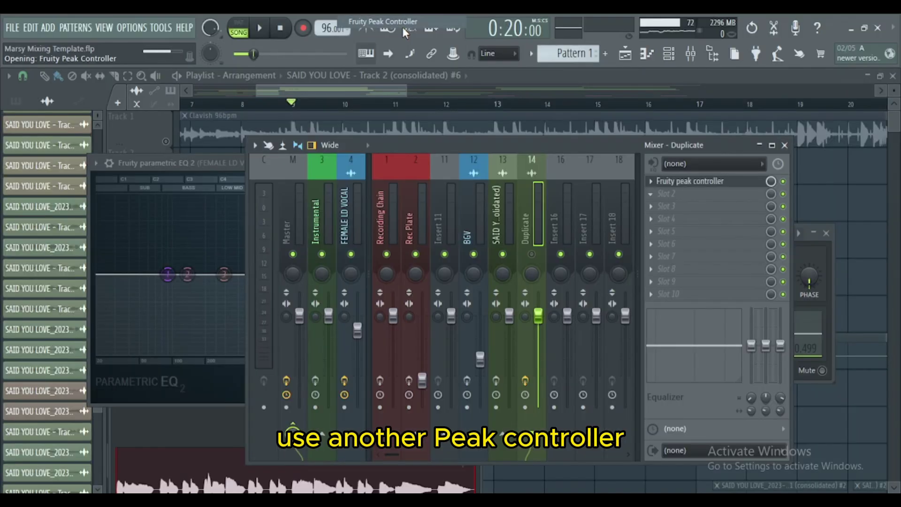
Link EQ Band 6 level to 'Peak ctrl - Peak' with an Inverted mapping formula
{"action": "left_click", "coordinate": [204, 162]}
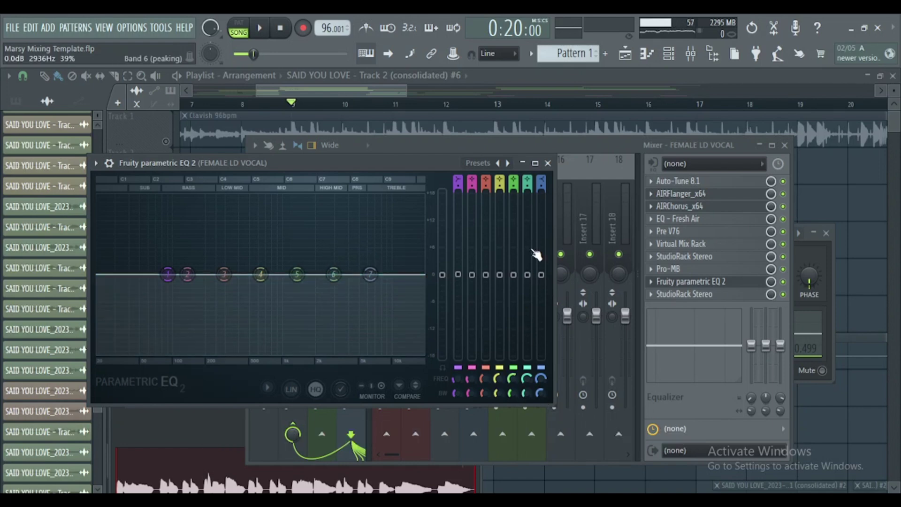
{"action": "right_click", "coordinate": [527, 275]}
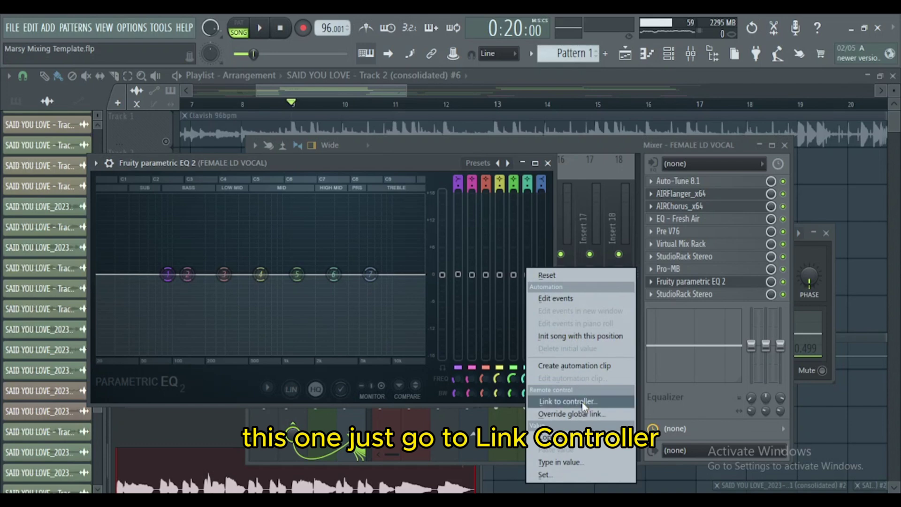
{"action": "left_click", "coordinate": [568, 402]}
{"action": "left_click", "coordinate": [506, 239]}
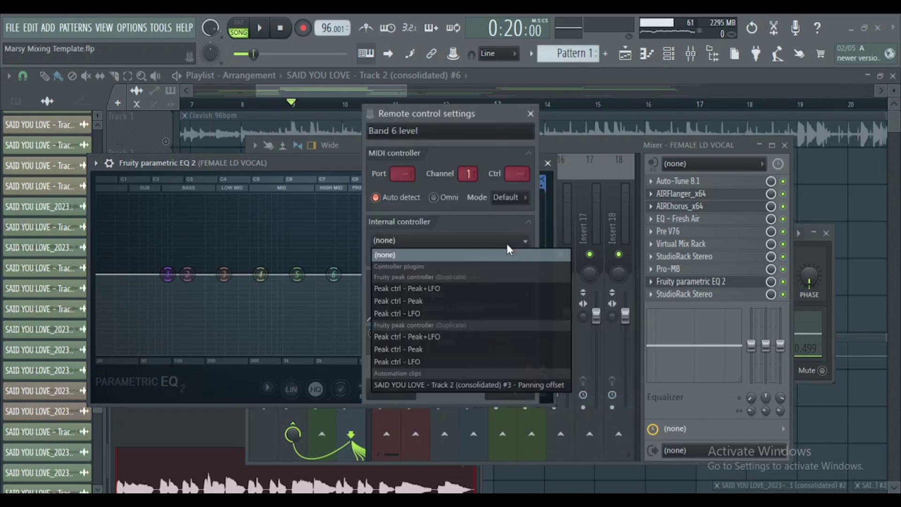
{"action": "left_click", "coordinate": [426, 348]}
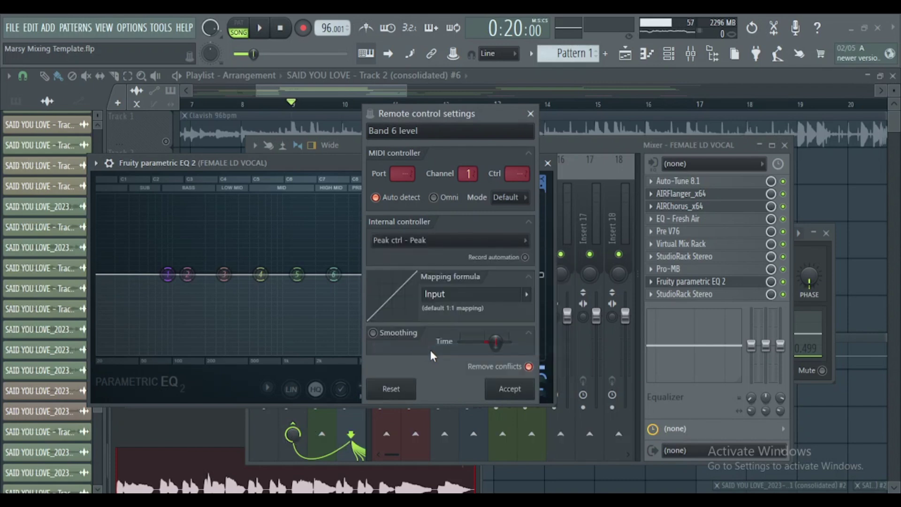
{"action": "left_click", "coordinate": [527, 294]}
{"action": "left_click", "coordinate": [540, 307]}
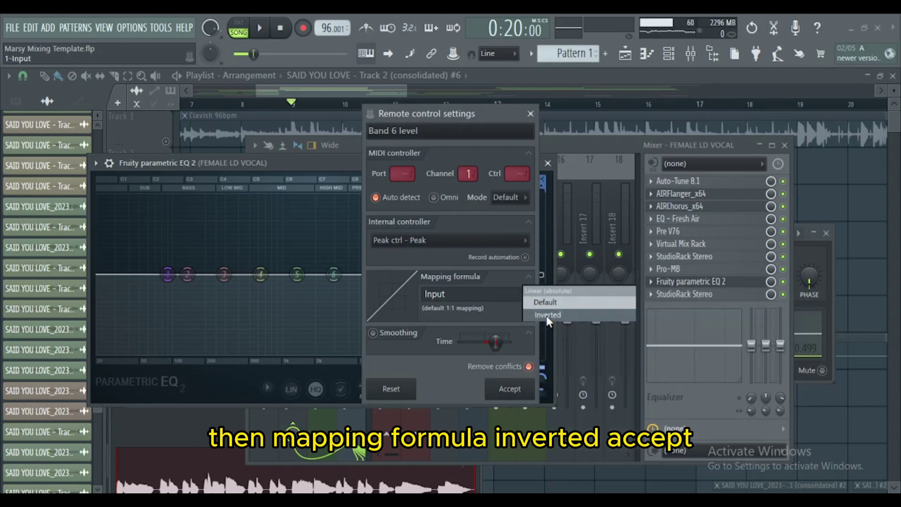
{"action": "left_click", "coordinate": [510, 390]}
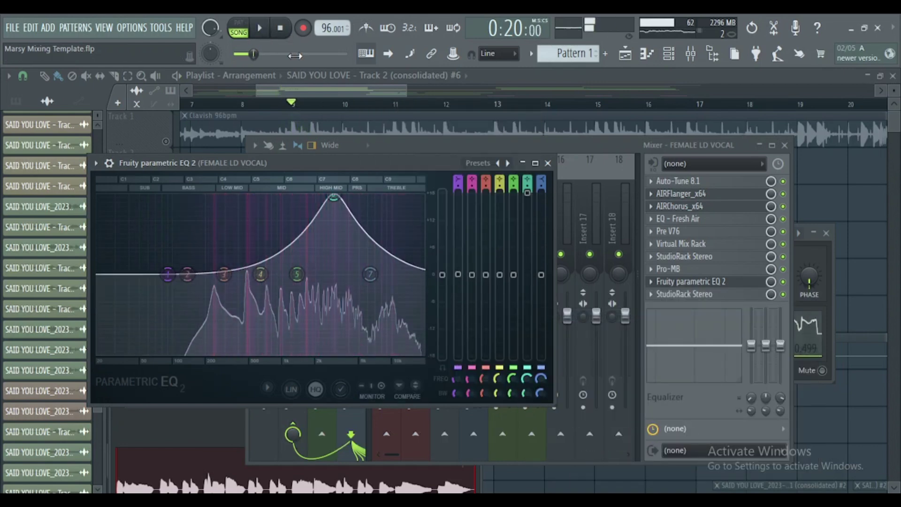
Open the Duplicate insert's peak controller beside the EQ and start playback to test it
{"action": "left_click", "coordinate": [567, 143]}
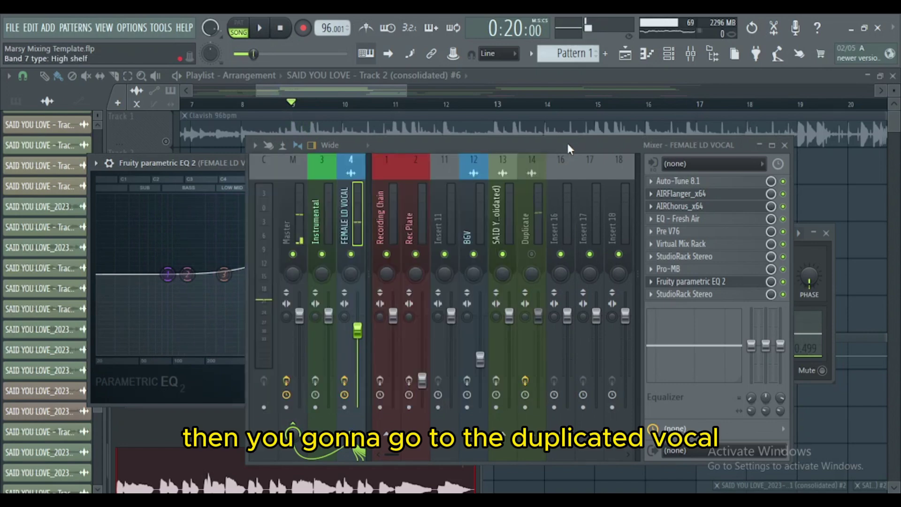
{"action": "left_click", "coordinate": [536, 238]}
{"action": "left_click", "coordinate": [736, 201]}
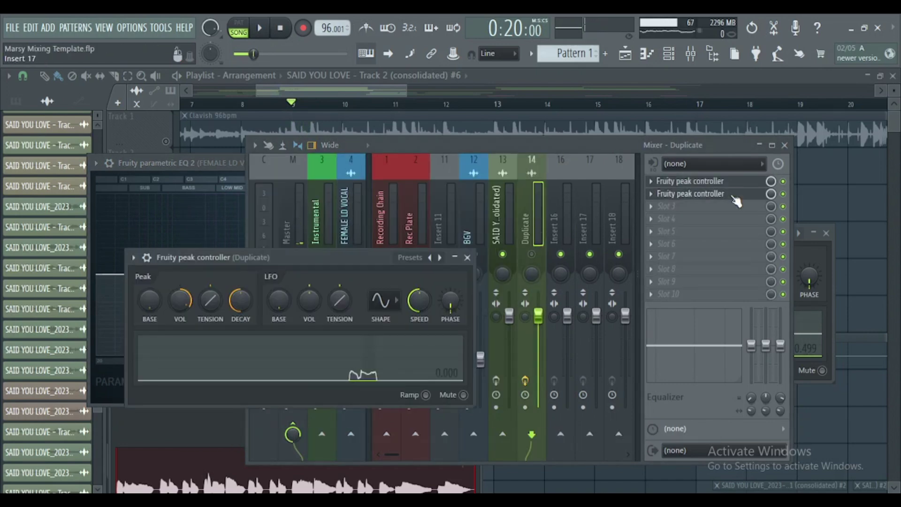
{"action": "left_click_drag", "start_coordinate": [329, 260], "coordinate": [568, 238]}
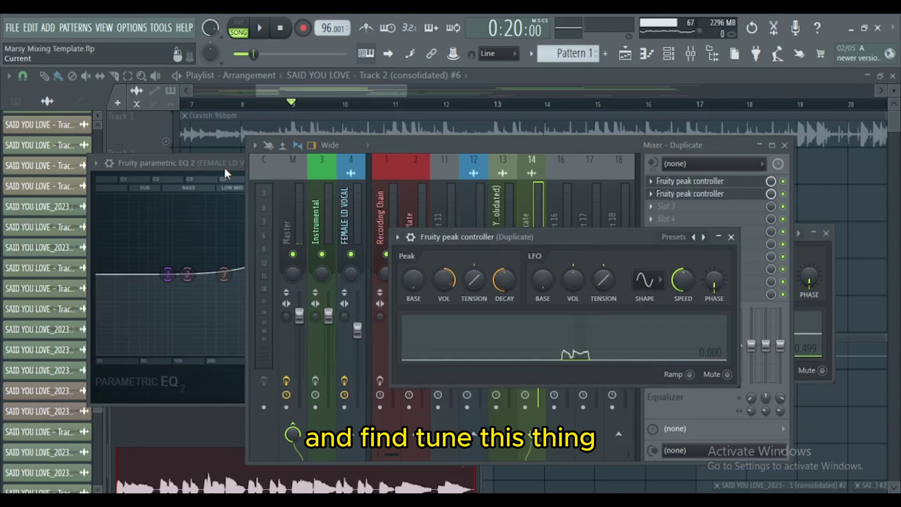
{"action": "left_click", "coordinate": [219, 165]}
{"action": "left_click", "coordinate": [587, 237]}
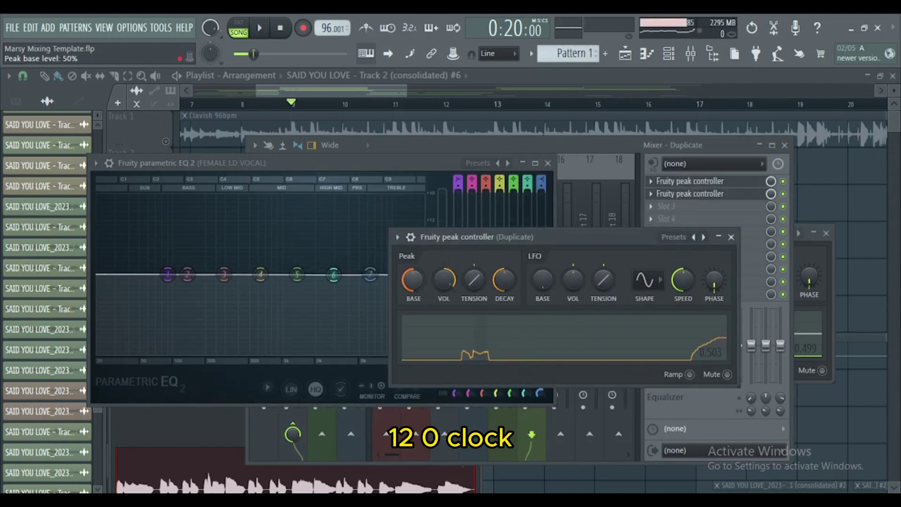
{"action": "key", "text": "space"}
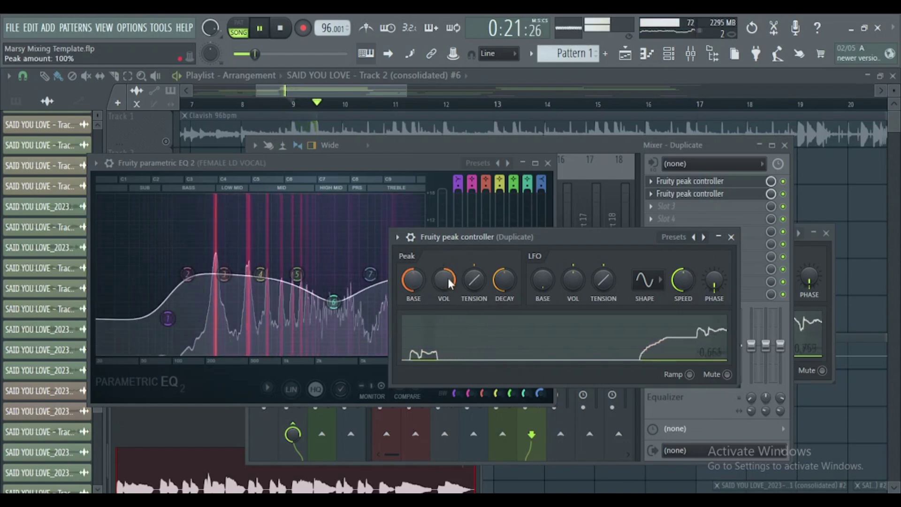
{"action": "left_click_drag", "start_coordinate": [554, 238], "coordinate": [633, 241]}
Replay the song with the Parametric EQ in front to watch band 6 near 8437 Hz dip
{"action": "key", "text": "space"}
{"action": "left_click", "coordinate": [365, 165]}
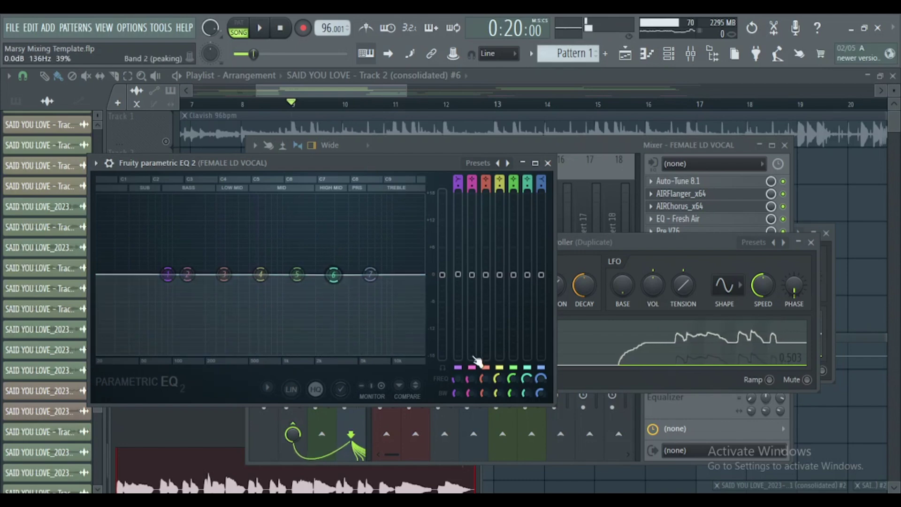
{"action": "key", "text": "space"}
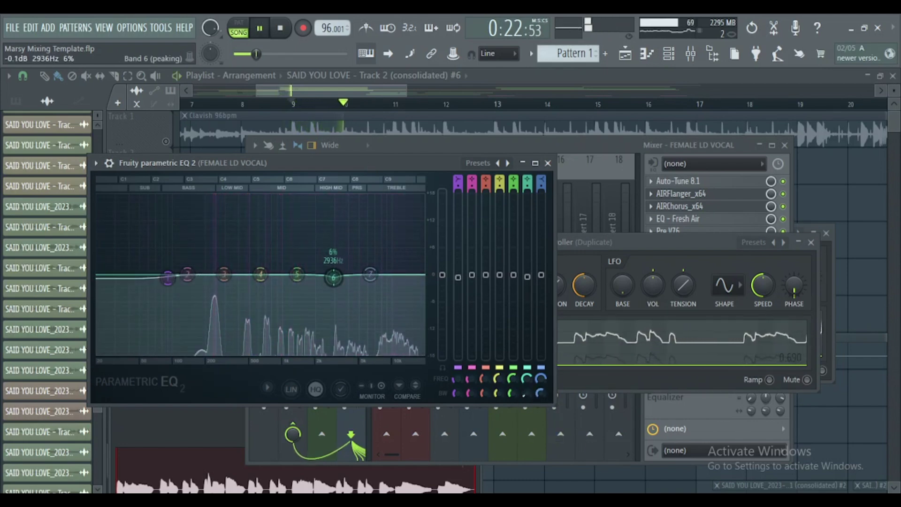
{"action": "key", "text": "space"}
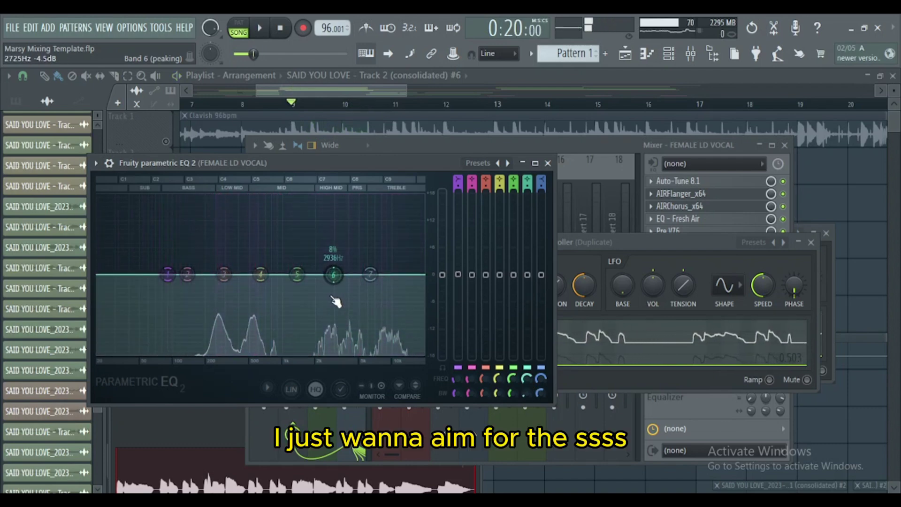
{"action": "key", "text": "space"}
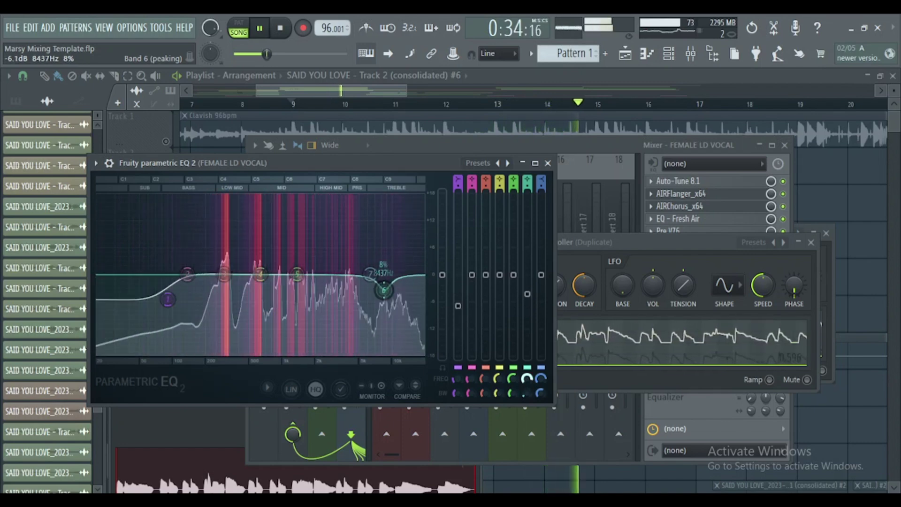
With the song playing, raise the duplicate vocal's peak controller tension to 72%
{"action": "key", "text": "space"}
{"action": "left_click", "coordinate": [615, 241]}
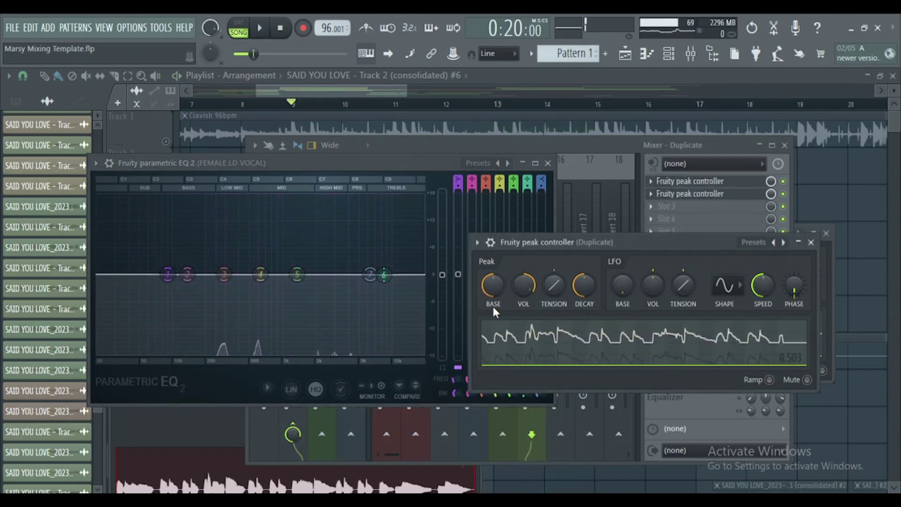
{"action": "key", "text": "space"}
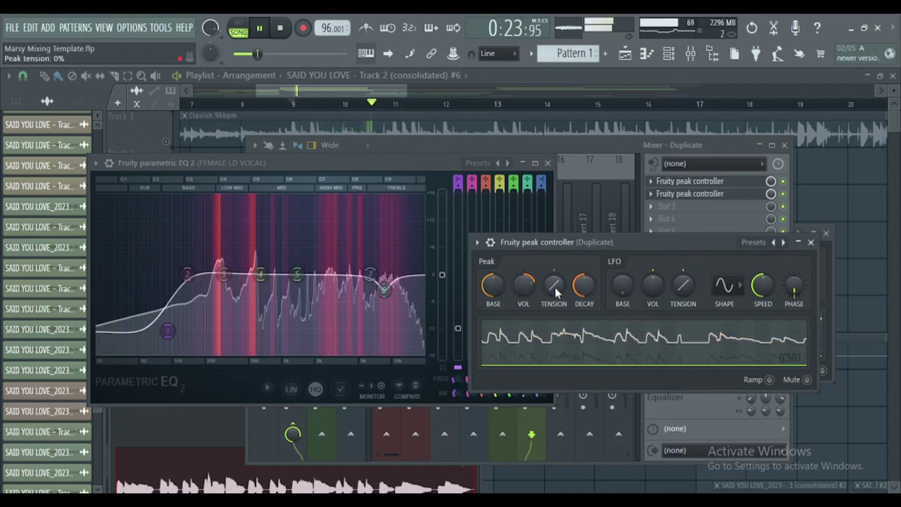
{"action": "left_click_drag", "start_coordinate": [554, 287], "coordinate": [555, 275]}
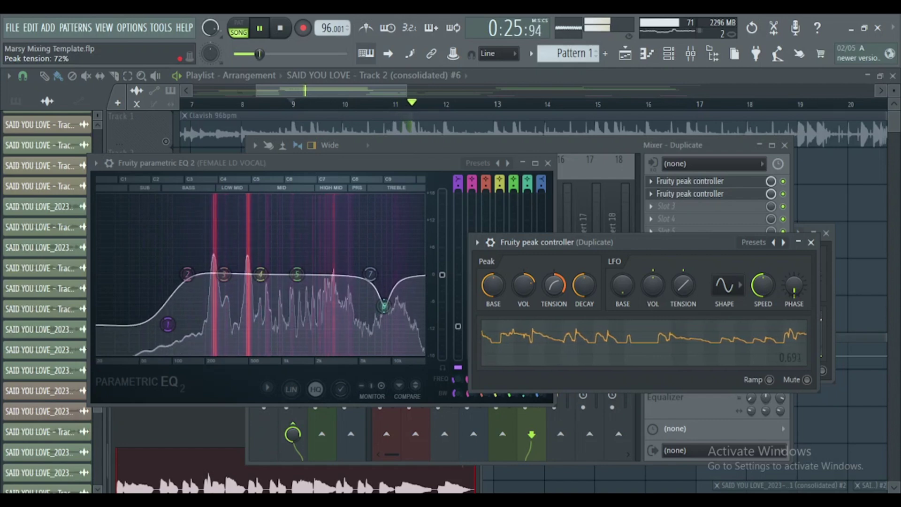
{"action": "scroll", "coordinate": [524, 287], "scroll_direction": "down", "scroll_amount": 6}
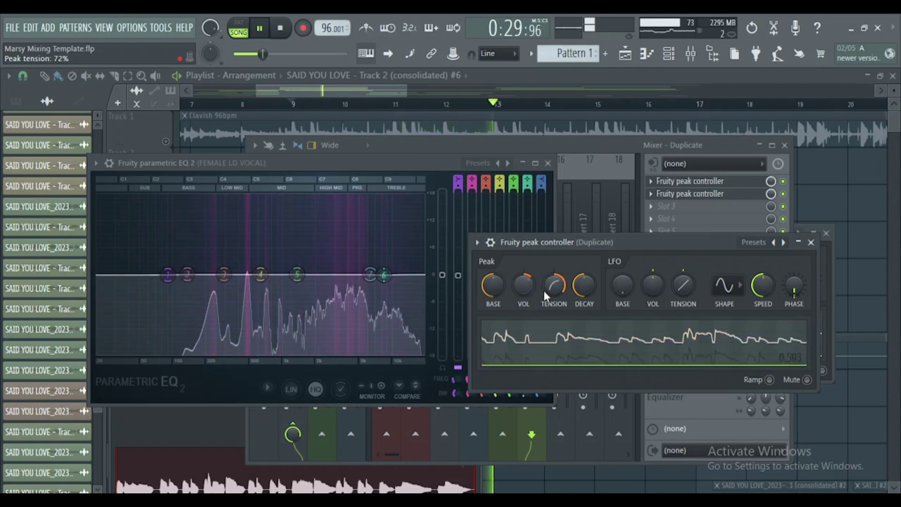
Set the peak controller's decay speed to 30% and stop playback
{"action": "mouse_move", "coordinate": [593, 289]}
{"action": "left_mouse_down"}
{"action": "mouse_move", "coordinate": [593, 277]}
{"action": "mouse_move", "coordinate": [590, 288]}
{"action": "left_mouse_up"}
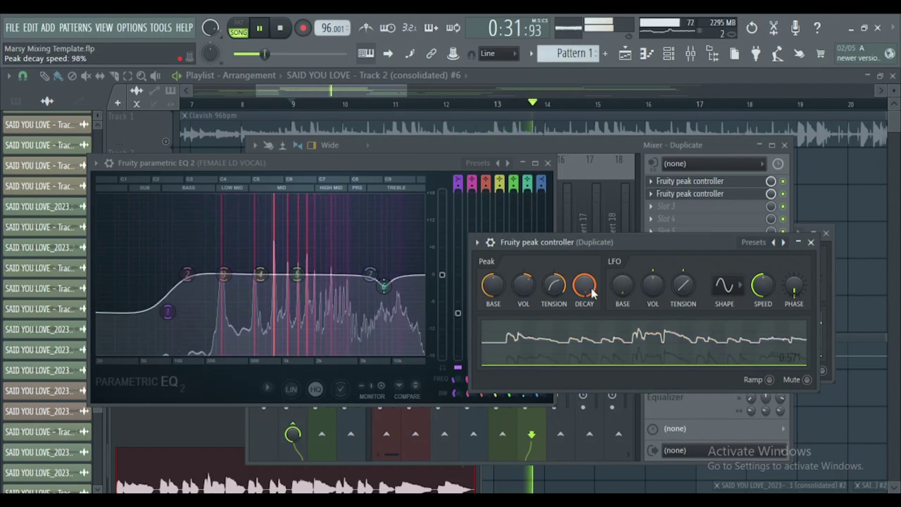
{"action": "scroll", "coordinate": [591, 286], "scroll_direction": "down", "scroll_amount": 20}
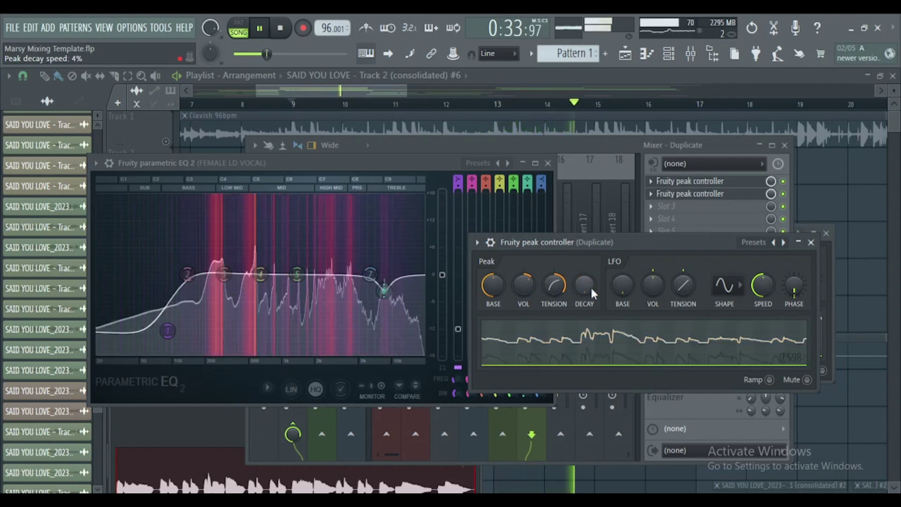
{"action": "scroll", "coordinate": [590, 286], "scroll_direction": "up", "scroll_amount": 6}
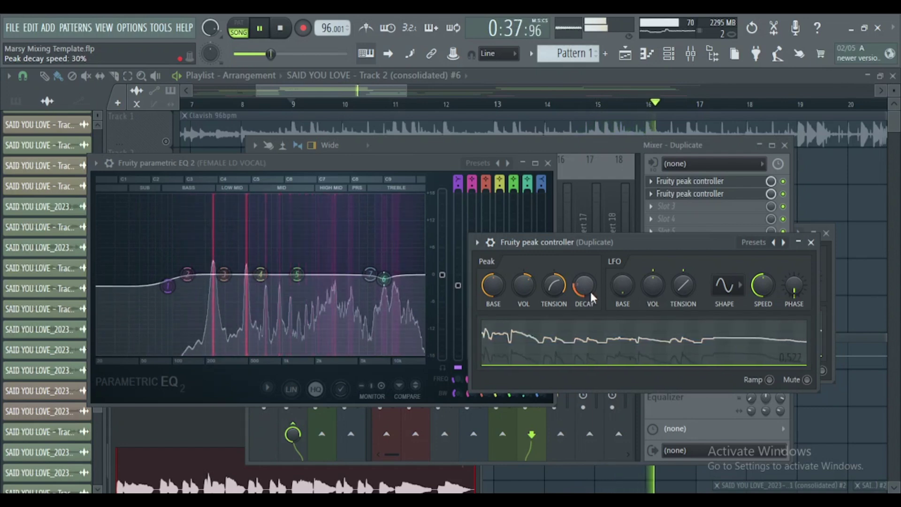
{"action": "key", "text": "space"}
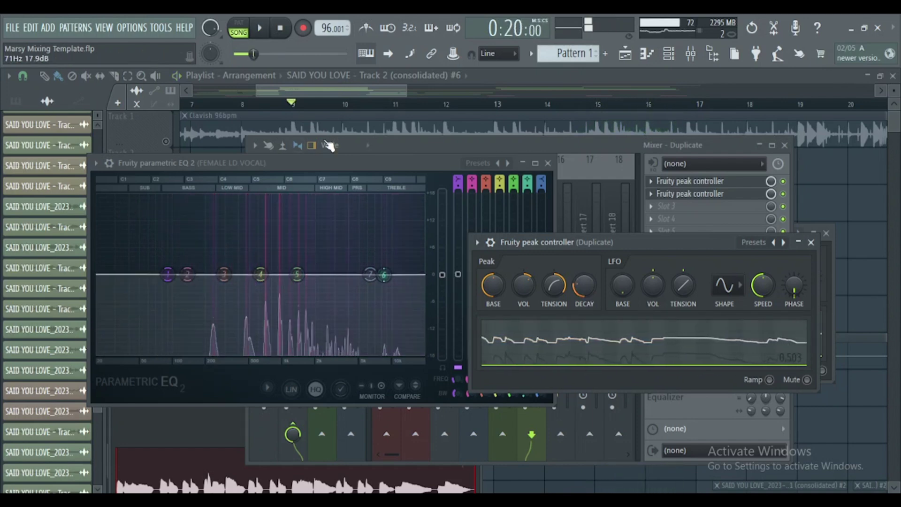
{"action": "left_click", "coordinate": [299, 164]}
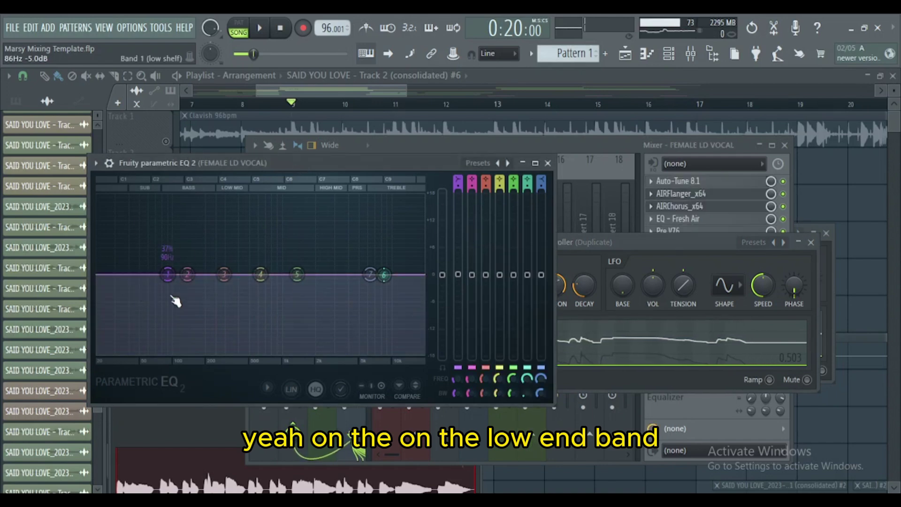
{"action": "left_click", "coordinate": [604, 241]}
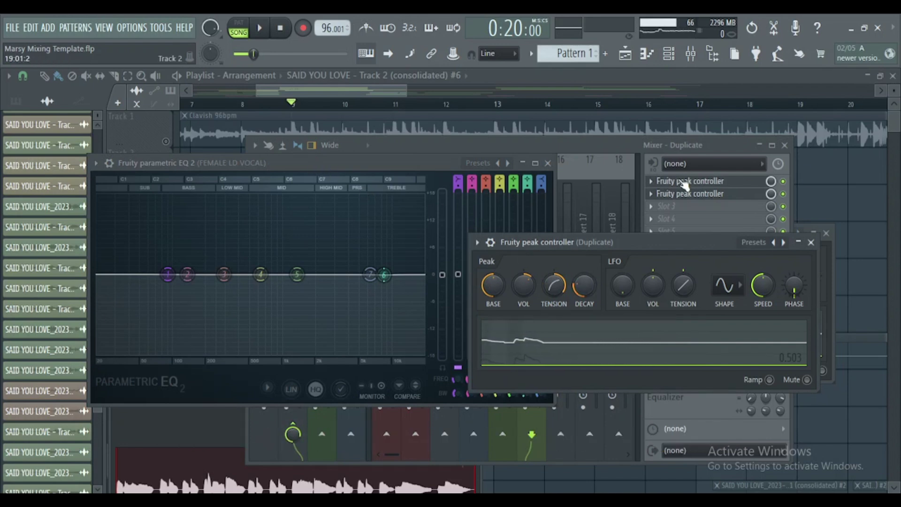
Open the Duplicate track's peak controller and try its decay speed at 100% during playback
{"action": "left_click", "coordinate": [710, 193]}
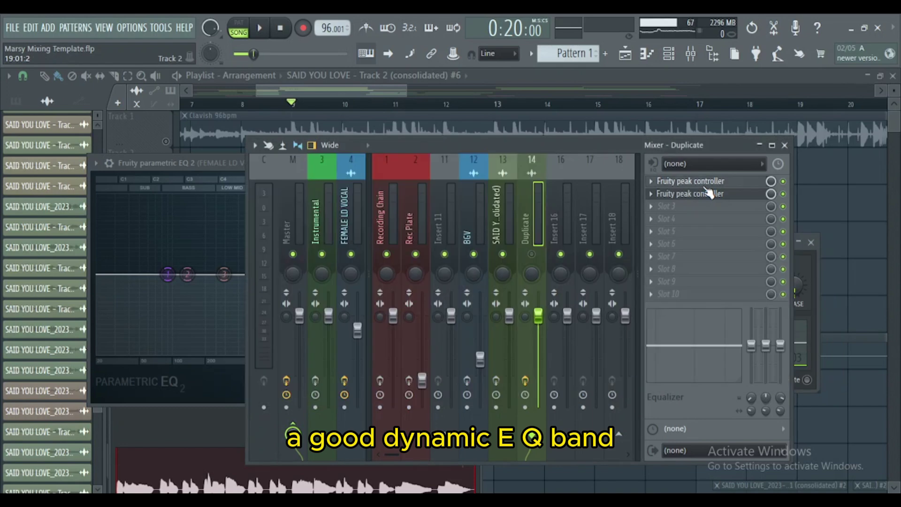
{"action": "left_click", "coordinate": [710, 194]}
{"action": "left_click", "coordinate": [197, 169]}
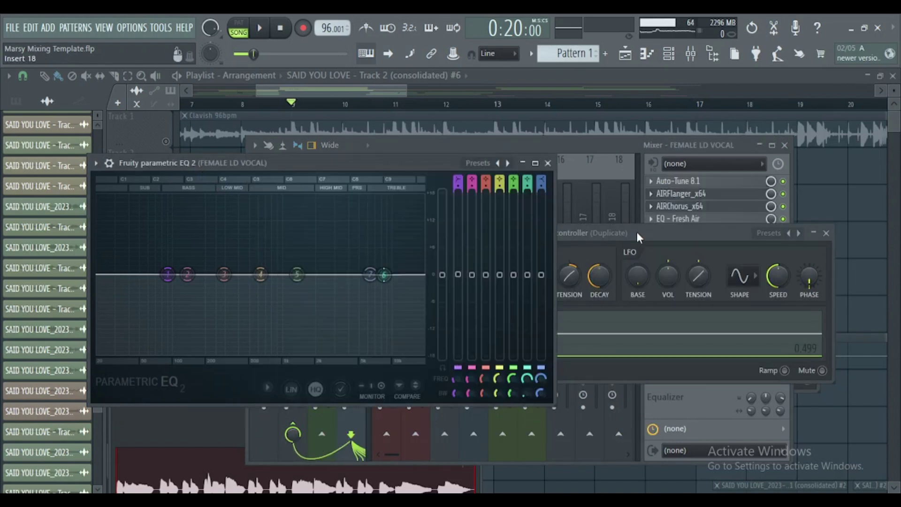
{"action": "left_click_drag", "start_coordinate": [637, 232], "coordinate": [660, 232]}
{"action": "key", "text": "space"}
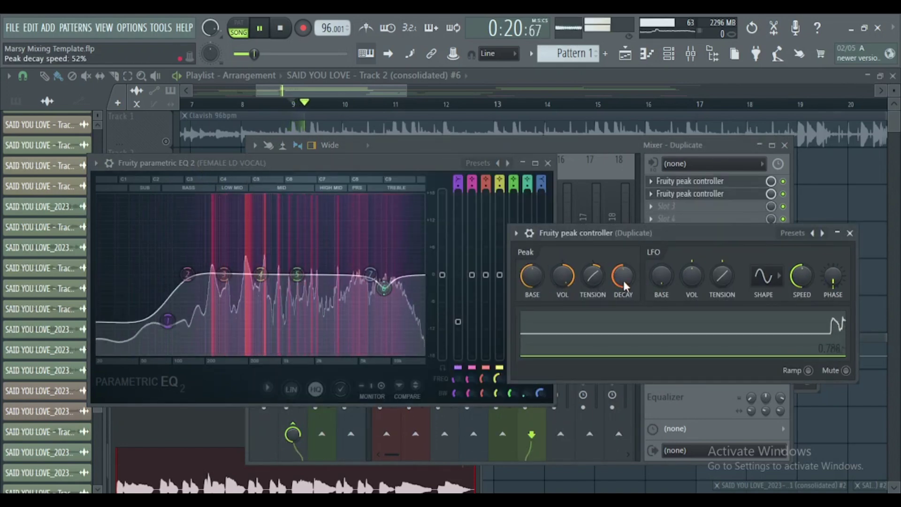
{"action": "left_click_drag", "start_coordinate": [624, 280], "coordinate": [624, 258]}
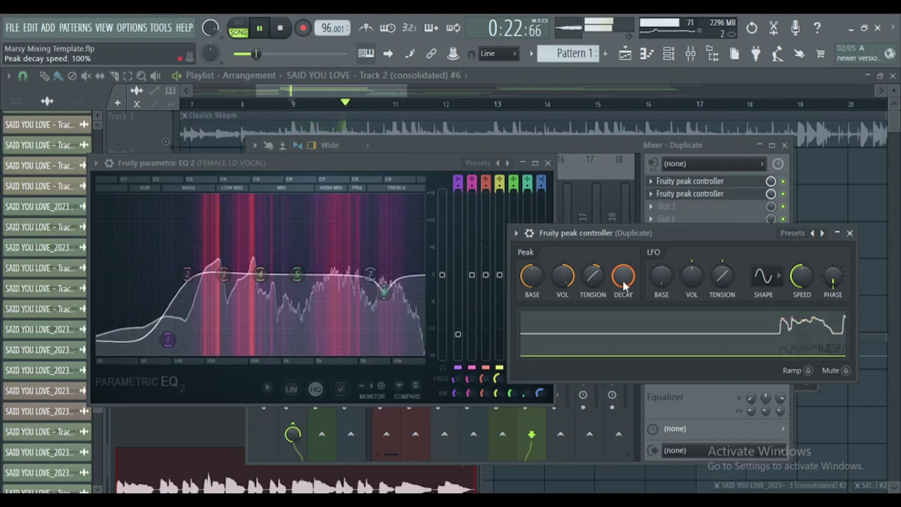
{"action": "key", "text": "space"}
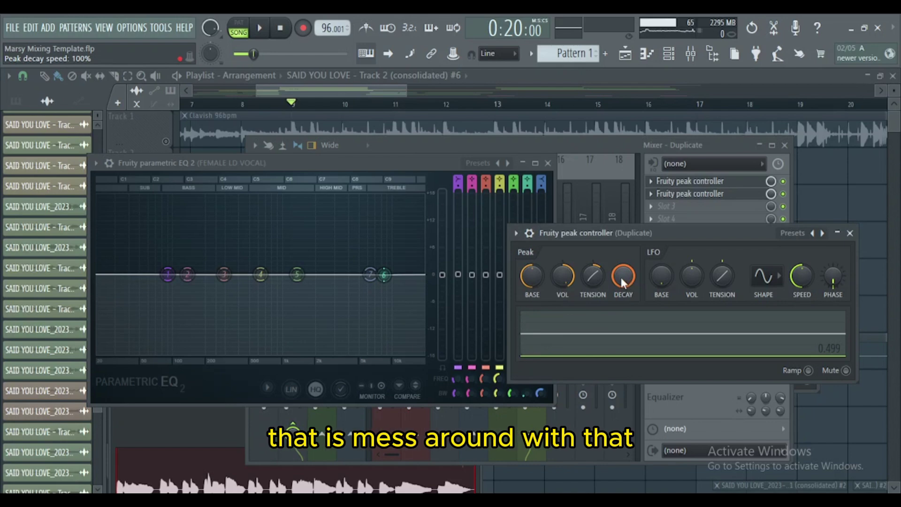
Lower peak decay to about 23% and pull the low-shelf band to -13 dB near 129 Hz
{"action": "key", "text": "space"}
{"action": "left_click_drag", "start_coordinate": [623, 282], "coordinate": [623, 328]}
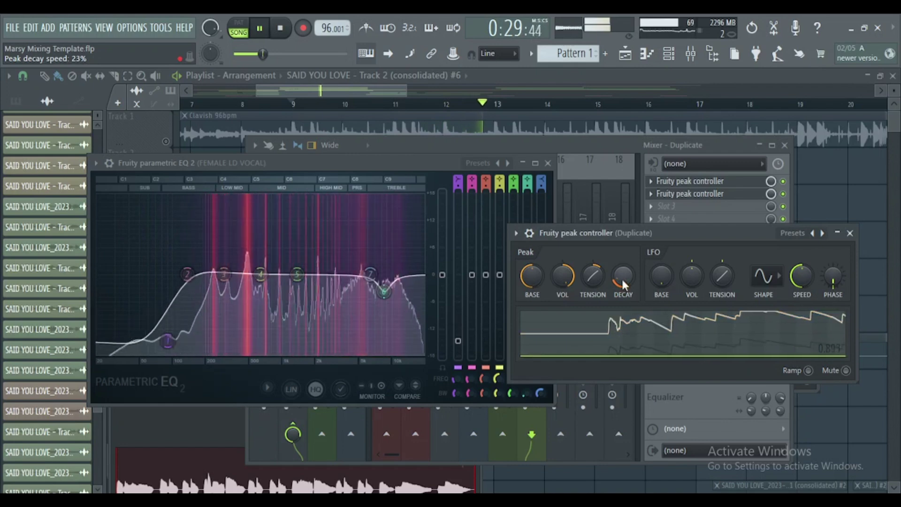
{"action": "left_click", "coordinate": [318, 162]}
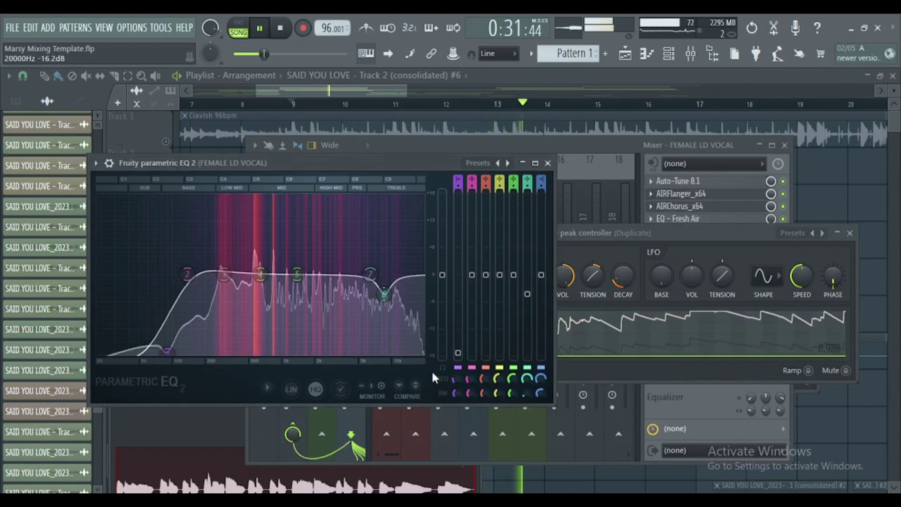
{"action": "left_click_drag", "start_coordinate": [173, 299], "coordinate": [184, 275]}
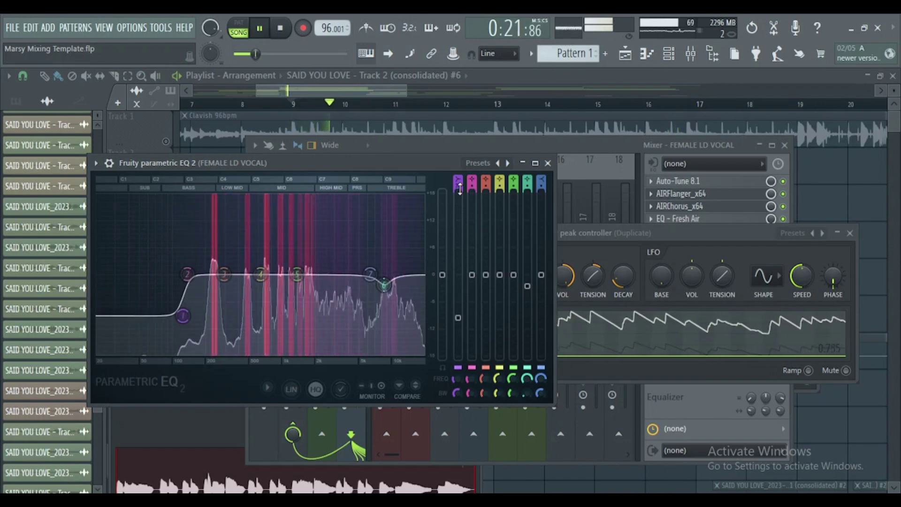
{"action": "key", "text": "space"}
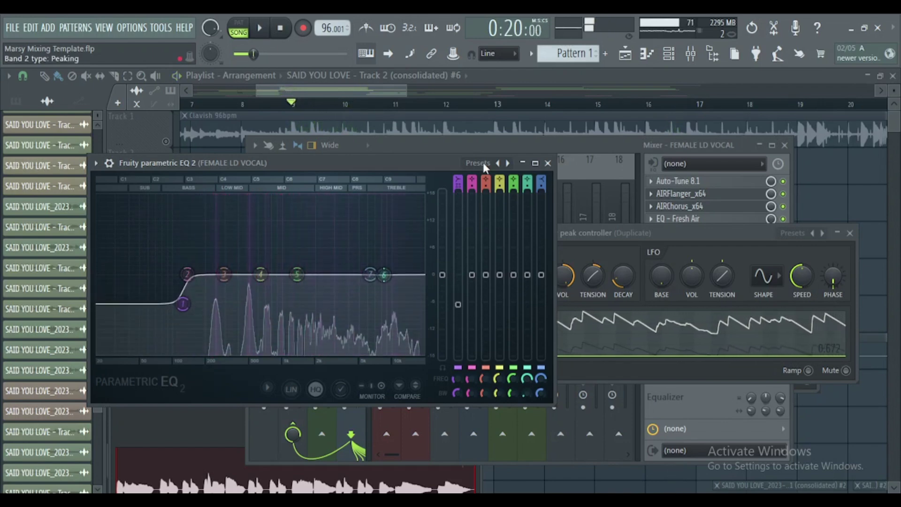
Load another Fruity Peak Controller into an empty effect slot on the Duplicate insert
{"action": "left_click", "coordinate": [585, 151]}
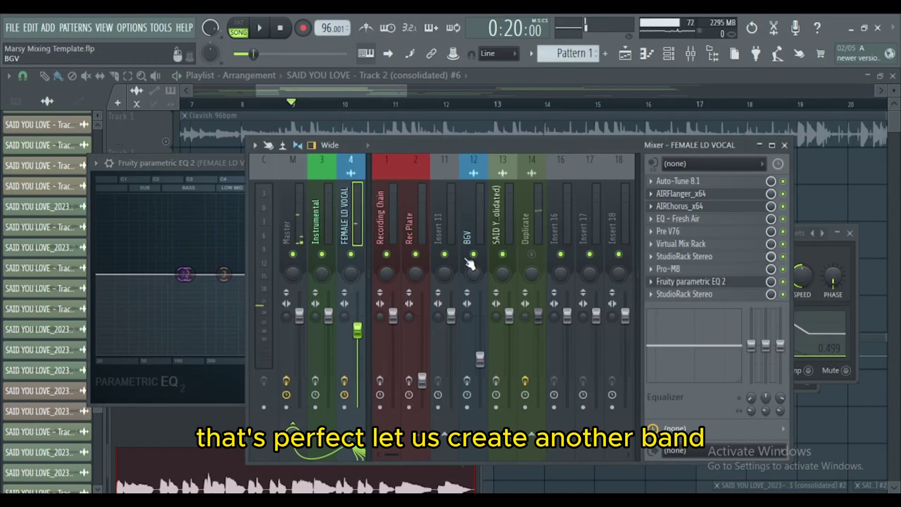
{"action": "left_click", "coordinate": [522, 222]}
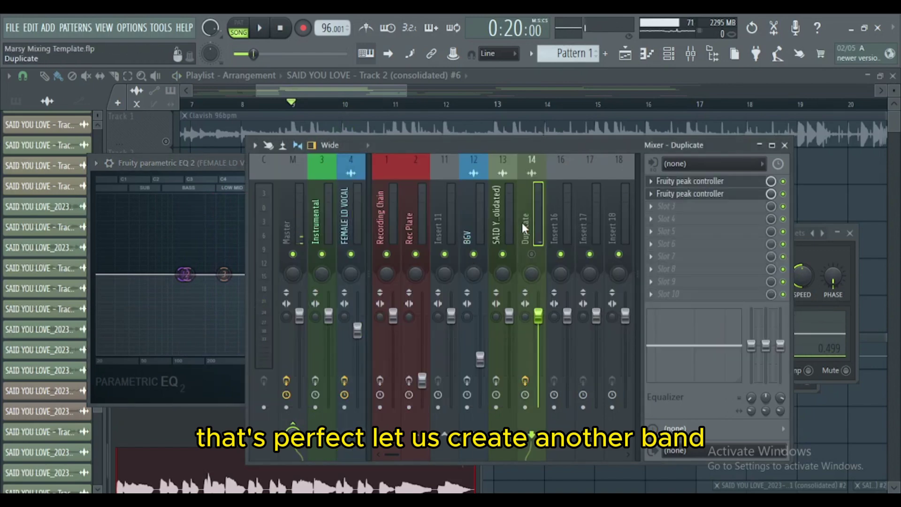
{"action": "left_click", "coordinate": [656, 207]}
{"action": "left_click", "coordinate": [463, 24]}
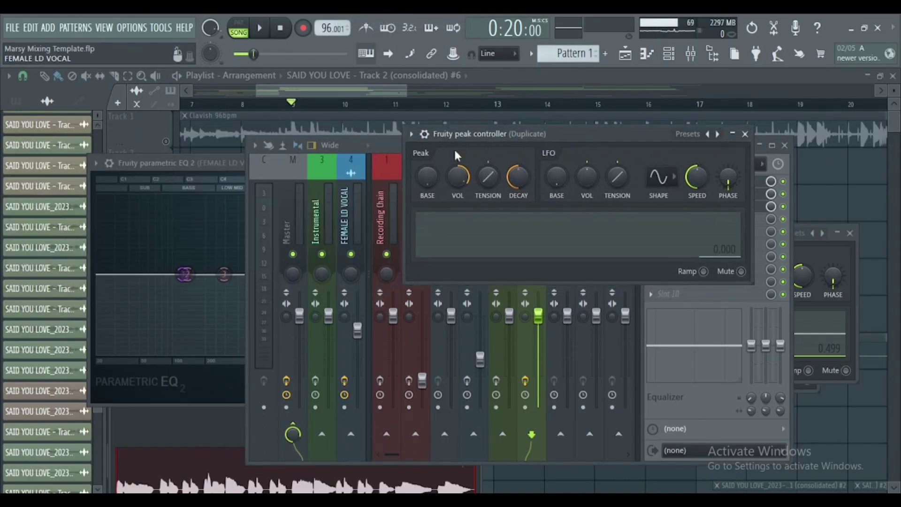
{"action": "left_click", "coordinate": [221, 162]}
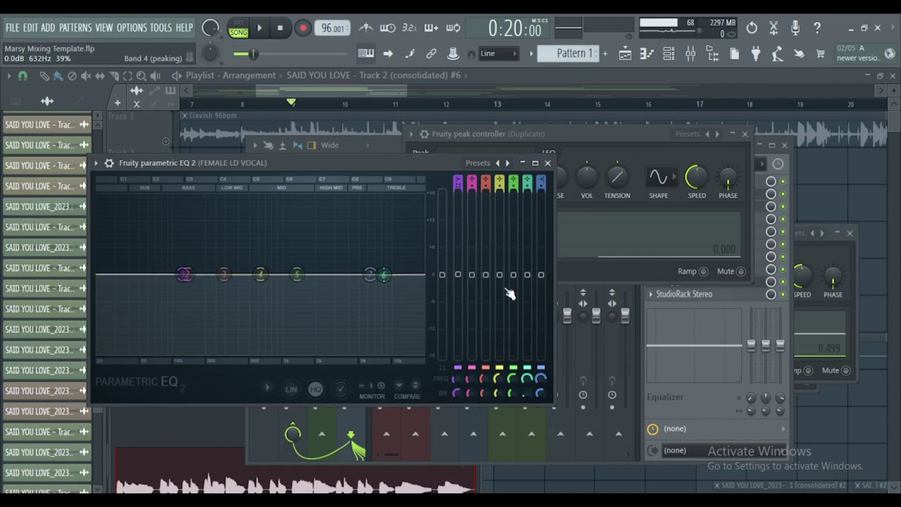
Link band 4's level to the new Peak ctrl's Peak output using an Inverted mapping
{"action": "right_click", "coordinate": [503, 272]}
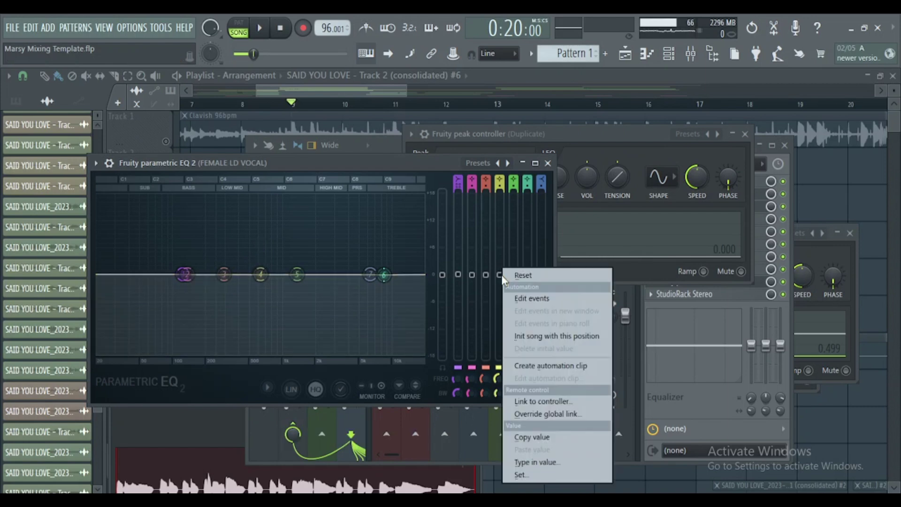
{"action": "left_click", "coordinate": [543, 402]}
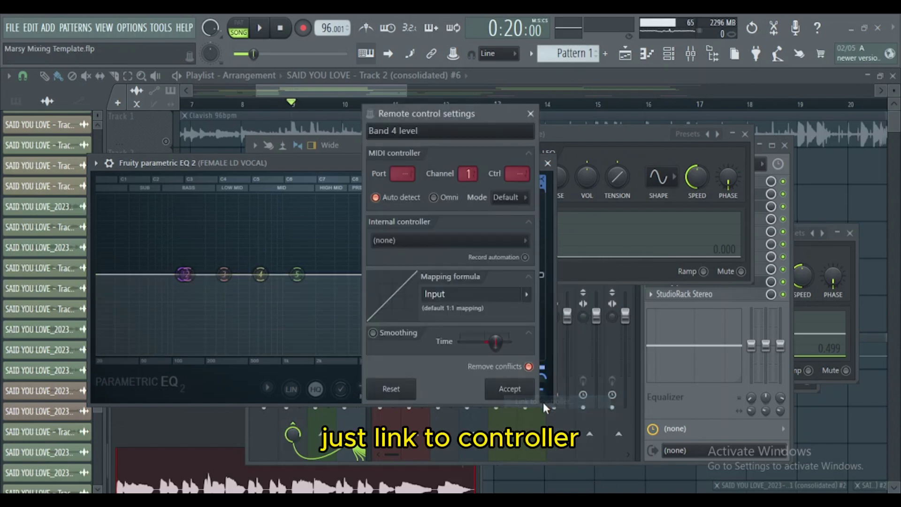
{"action": "left_click", "coordinate": [519, 242]}
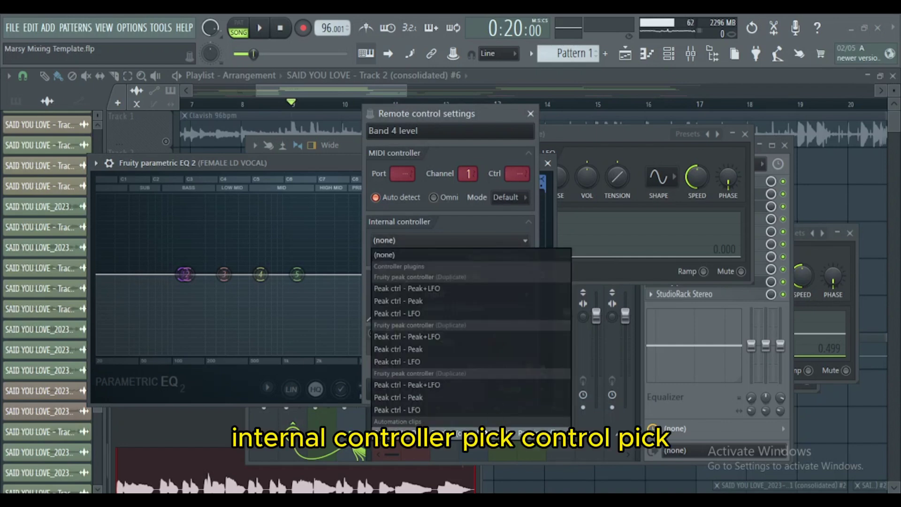
{"action": "left_click", "coordinate": [441, 397]}
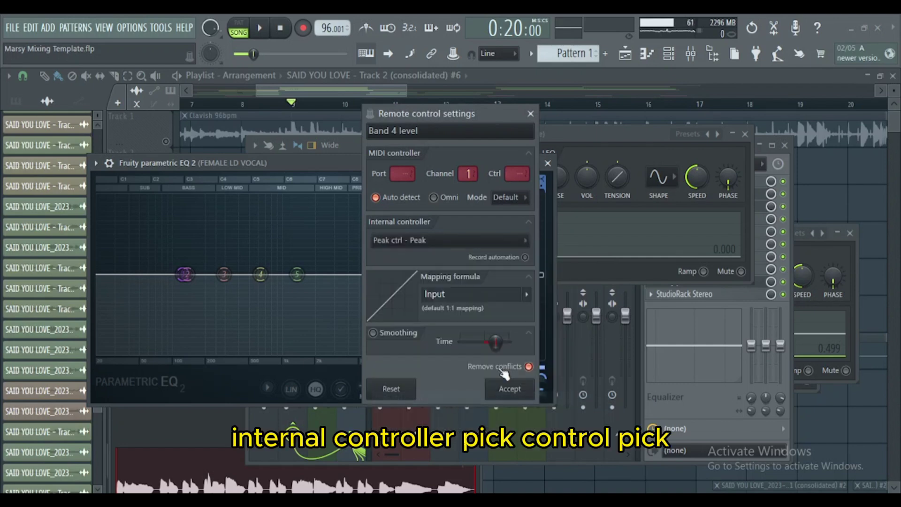
{"action": "left_click", "coordinate": [527, 294]}
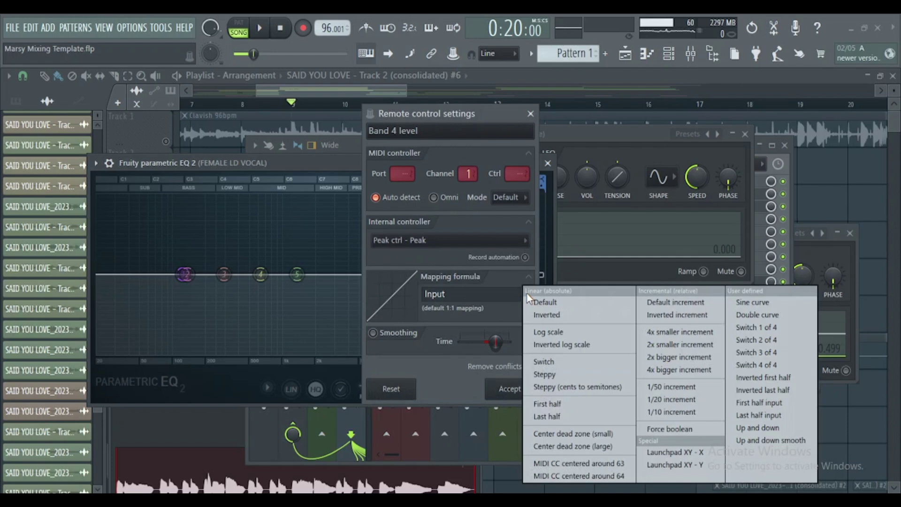
{"action": "left_click", "coordinate": [558, 314]}
{"action": "left_click", "coordinate": [518, 395]}
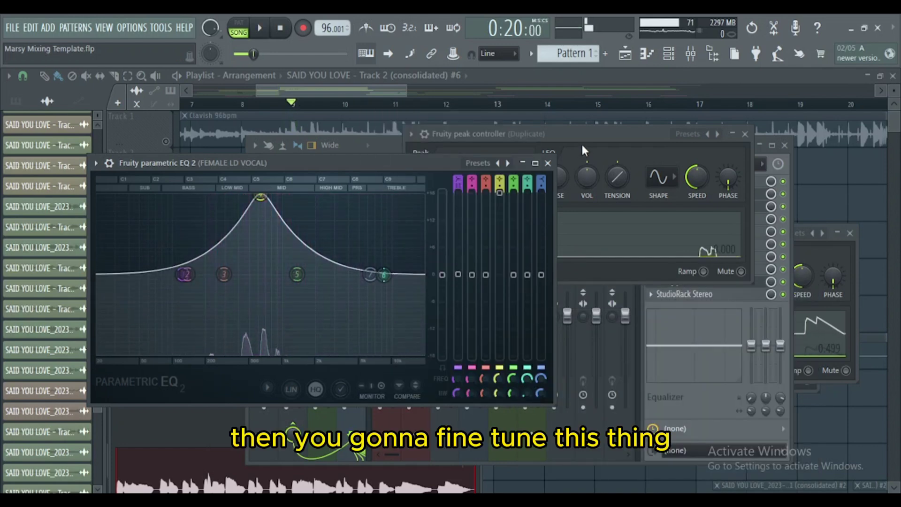
Set the new peak controller's base to 47%
{"action": "left_click", "coordinate": [596, 137]}
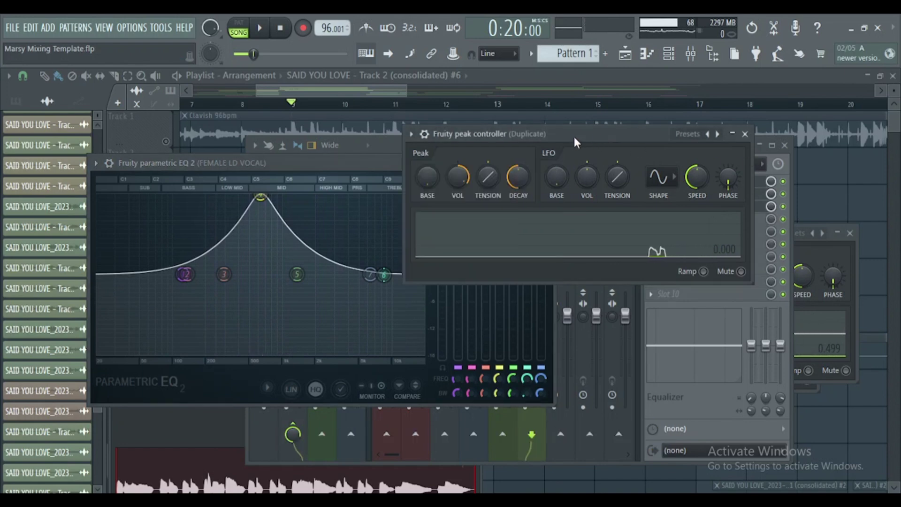
{"action": "left_click_drag", "start_coordinate": [574, 137], "coordinate": [625, 207]}
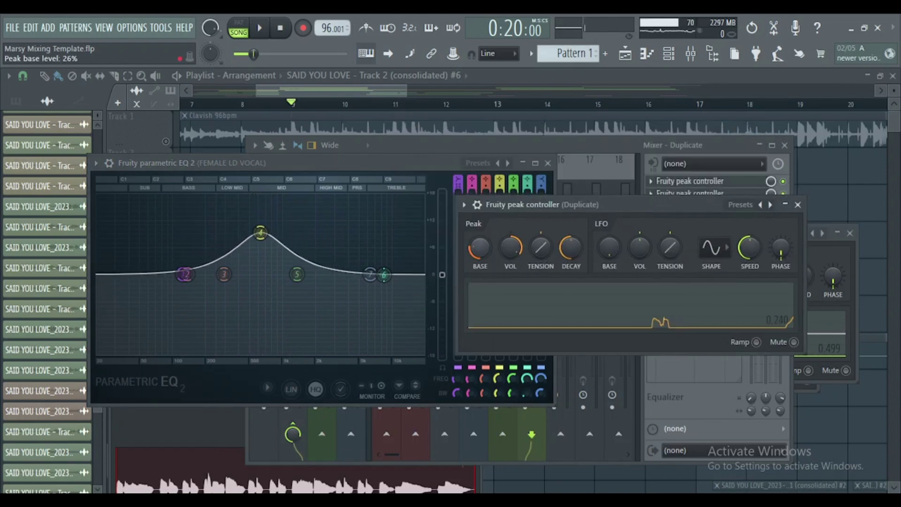
{"action": "left_click_drag", "start_coordinate": [485, 255], "coordinate": [485, 234]}
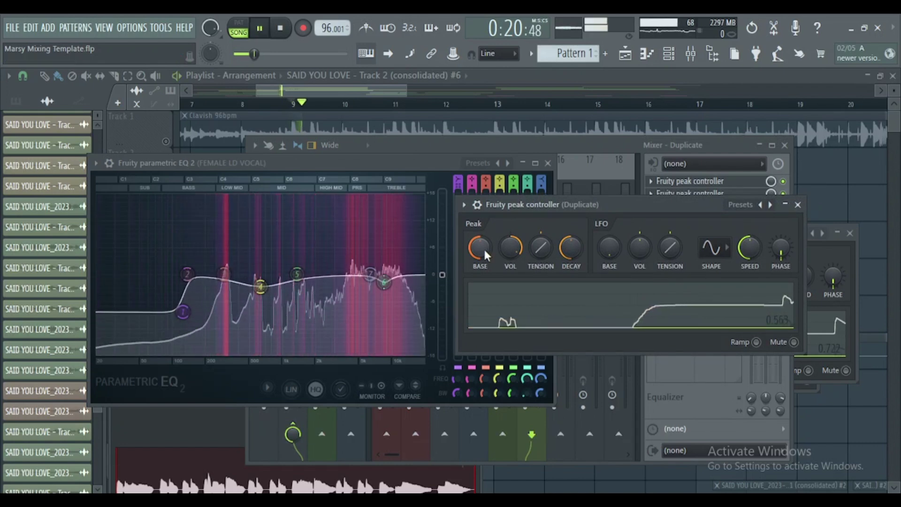
{"action": "left_click", "coordinate": [327, 163]}
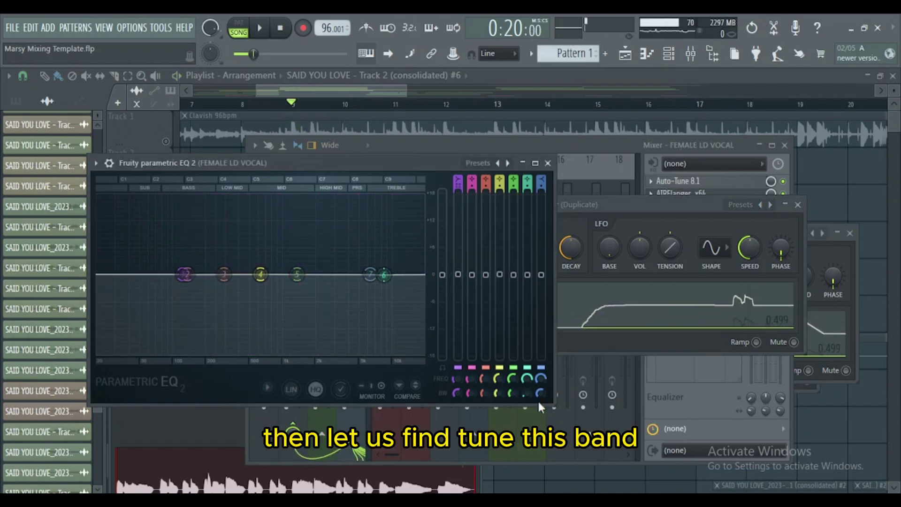
During playback, tune band 4 to about 521 Hz at -7.9 dB and band 3 near 245 Hz
{"action": "key", "text": "space"}
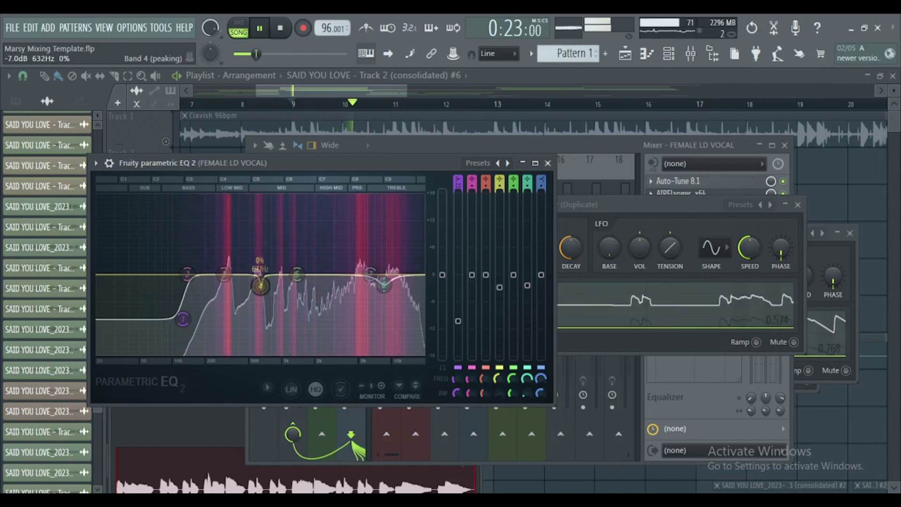
{"action": "key", "text": "space"}
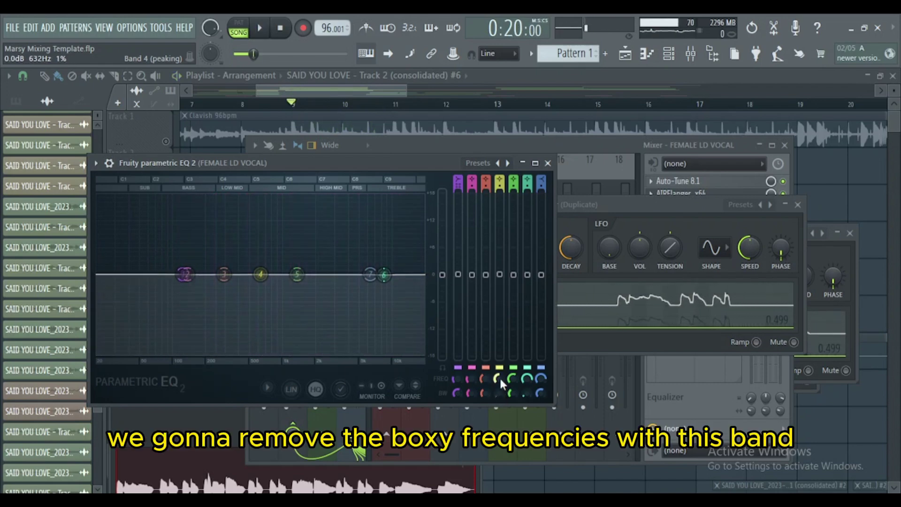
{"action": "key", "text": "space"}
{"action": "left_click_drag", "start_coordinate": [500, 375], "coordinate": [499, 381]}
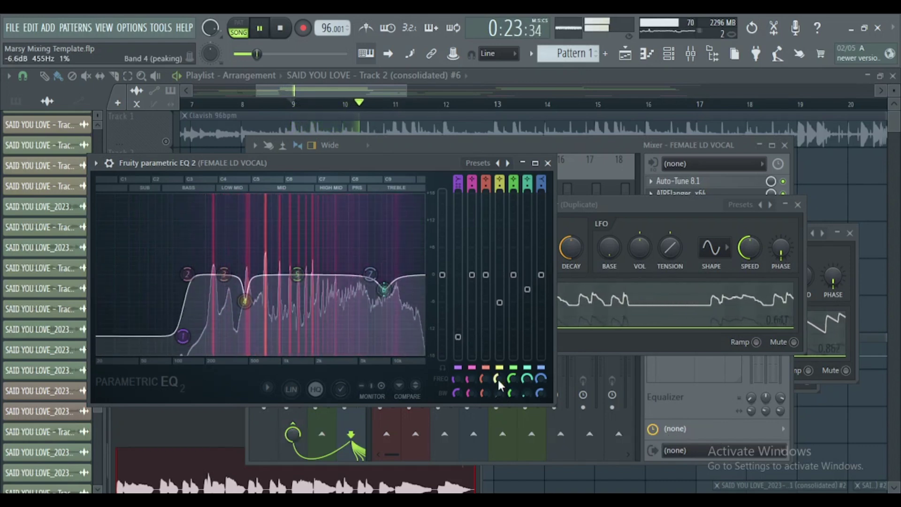
{"action": "left_click_drag", "start_coordinate": [496, 391], "coordinate": [495, 377]}
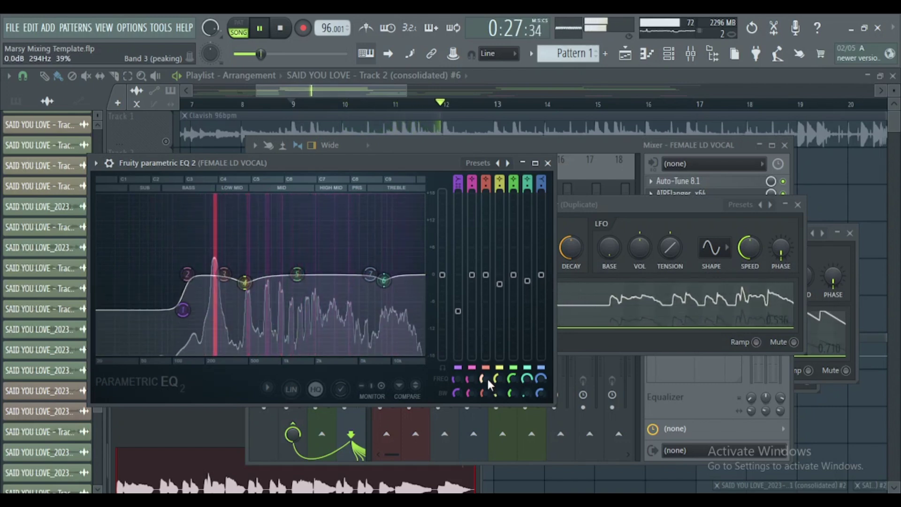
{"action": "left_click_drag", "start_coordinate": [488, 381], "coordinate": [495, 385]}
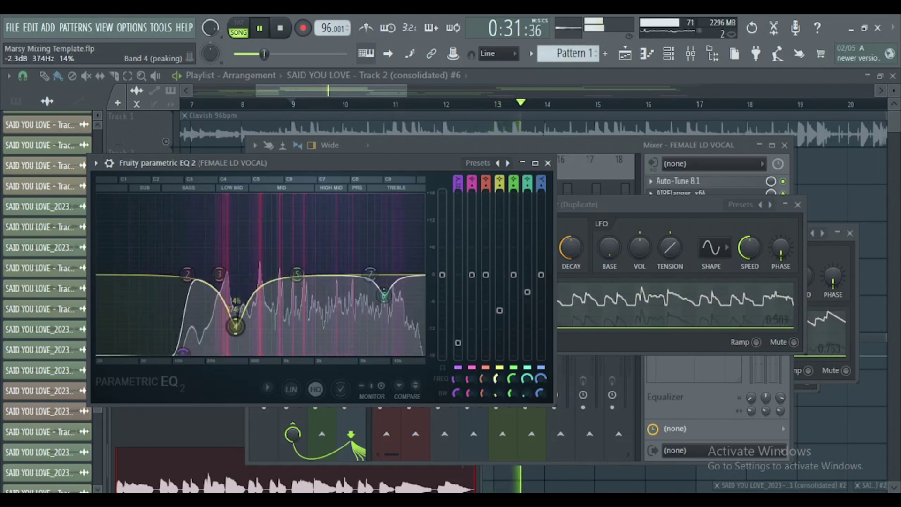
{"action": "left_click_drag", "start_coordinate": [229, 284], "coordinate": [252, 291]}
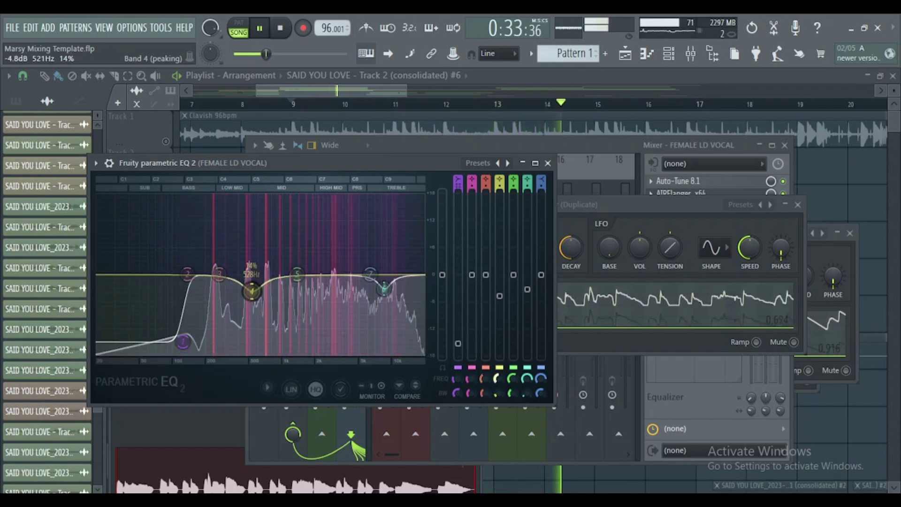
Turn the third peak controller's Peak volume down to 59% and stop playback
{"action": "left_click", "coordinate": [571, 247]}
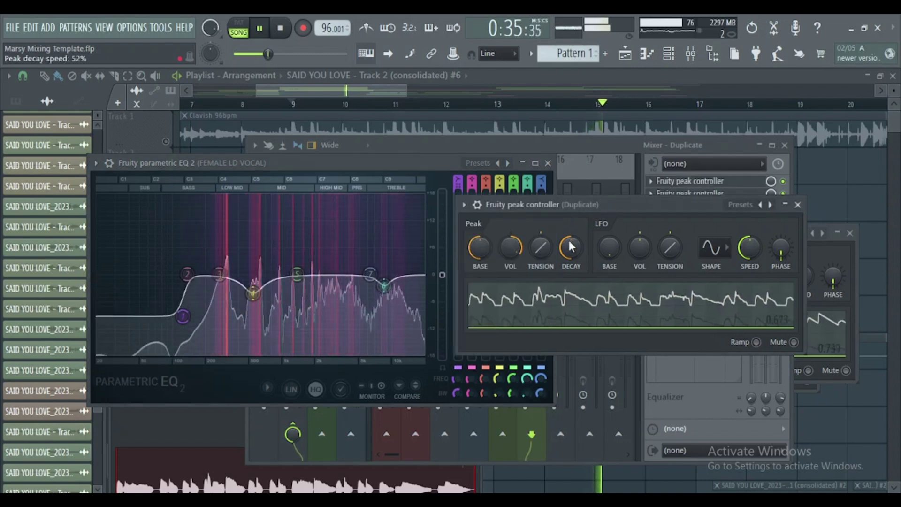
{"action": "mouse_move", "coordinate": [512, 251]}
{"action": "left_mouse_down"}
{"action": "mouse_move", "coordinate": [512, 270]}
{"action": "mouse_move", "coordinate": [513, 244]}
{"action": "left_mouse_up"}
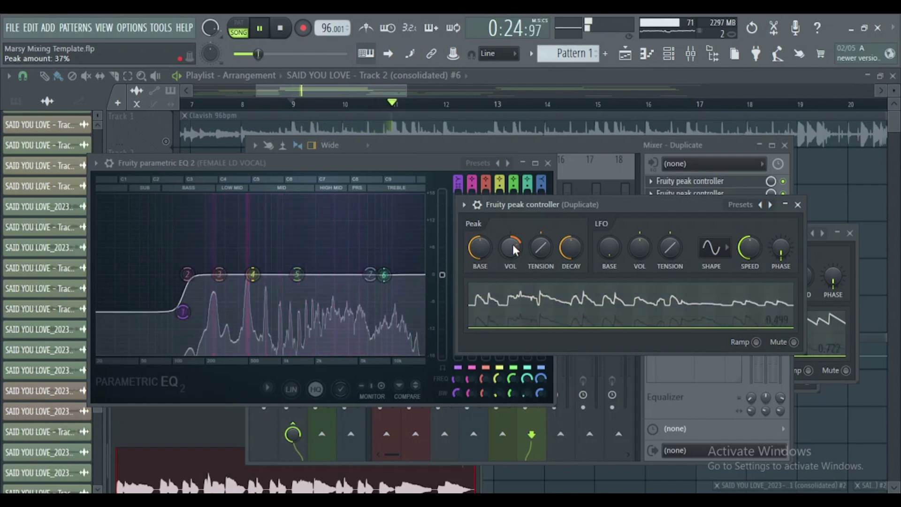
{"action": "key", "text": "space"}
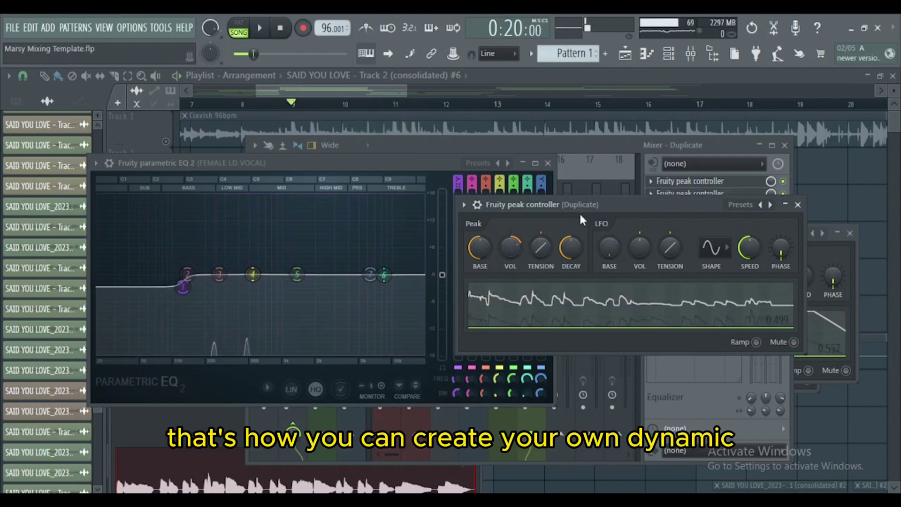